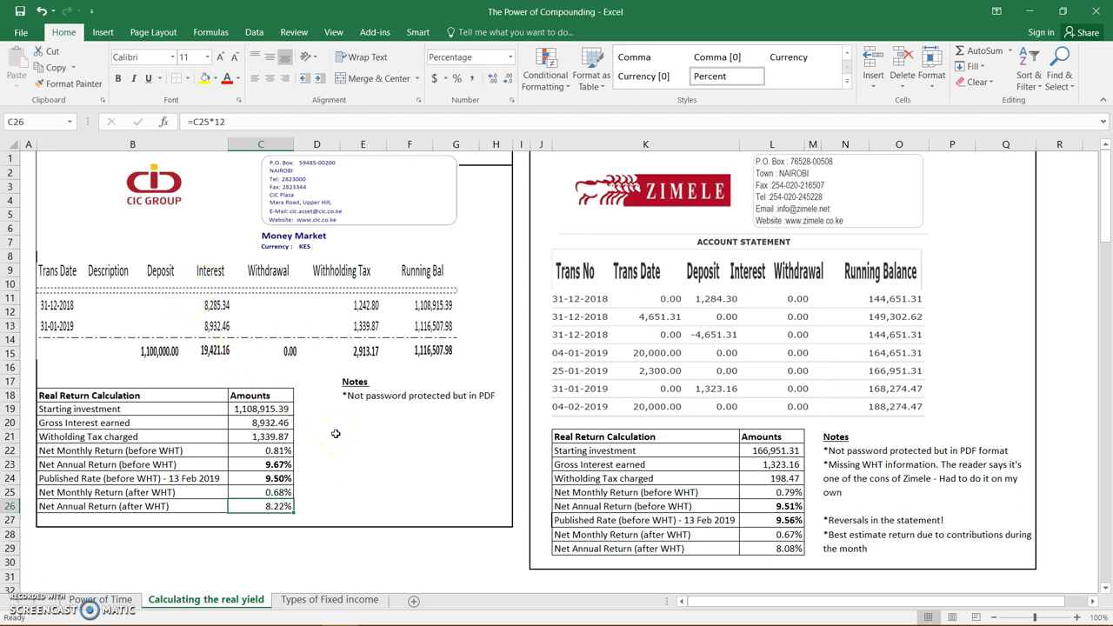
Check the CIC starting investment and gross interest, then enter =15%*C20 in C21 for withholding tax.
left_click(179, 479)
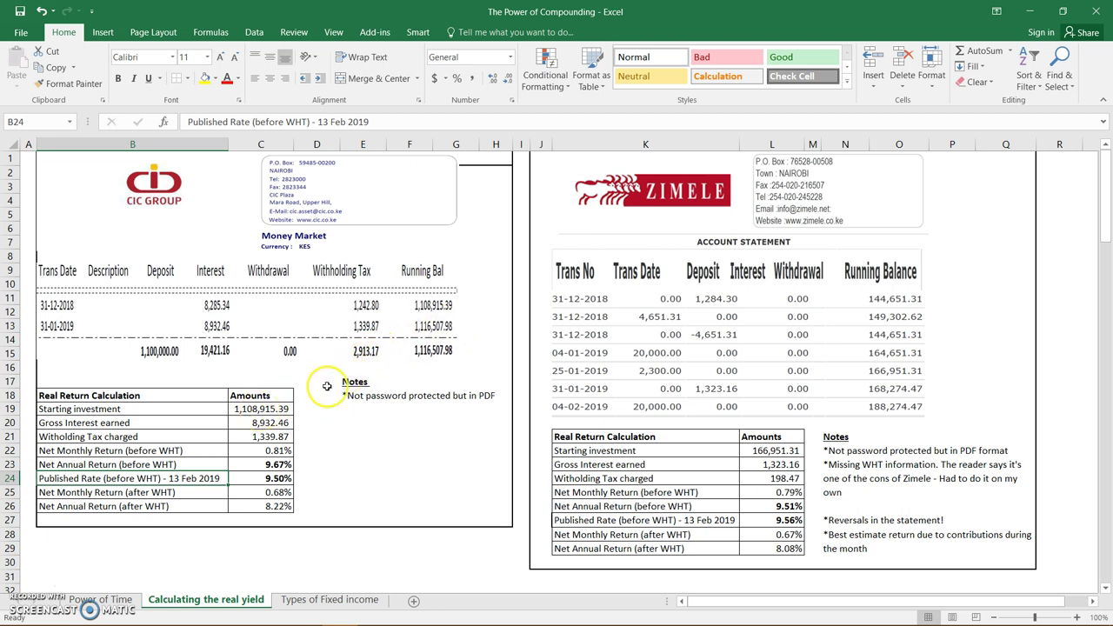
left_click(353, 398)
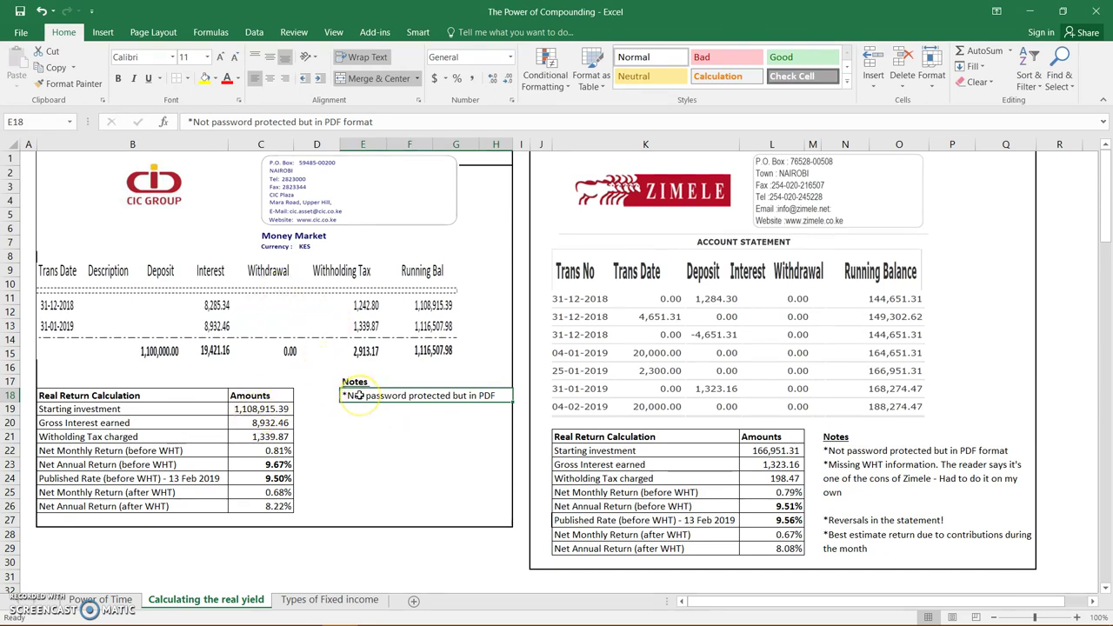
left_click(274, 409)
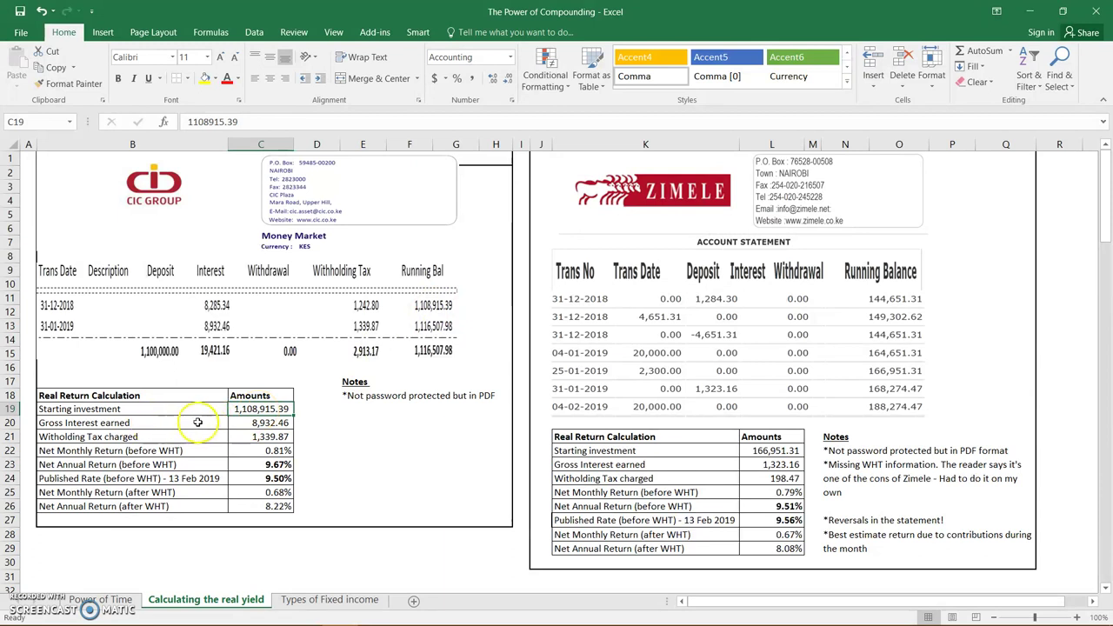
left_click(259, 422)
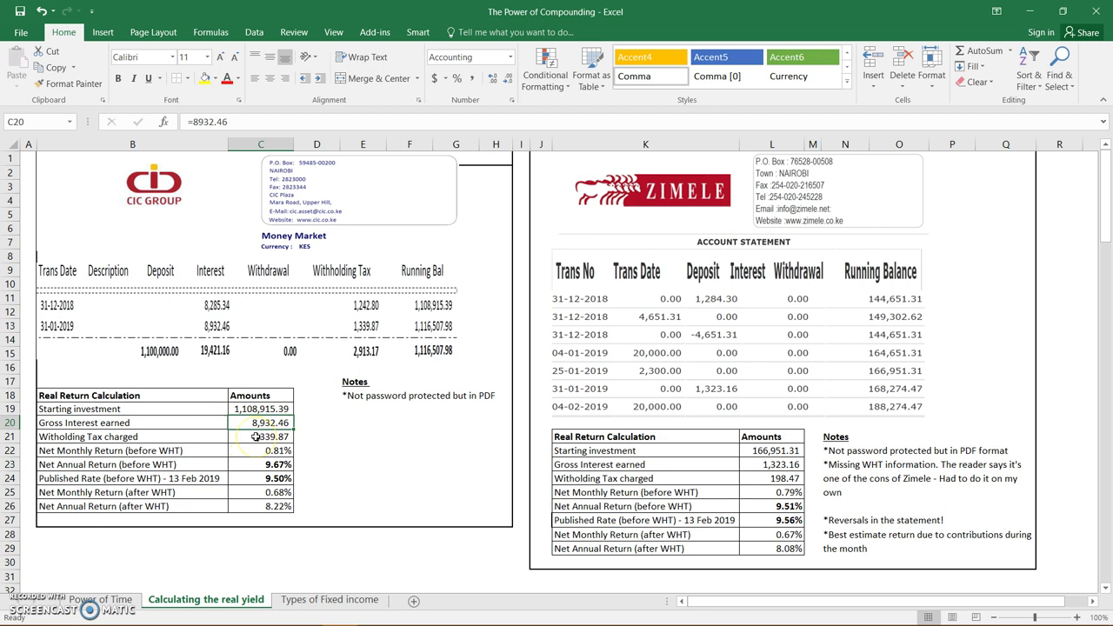
left_click(256, 436)
type("=15%*C20")
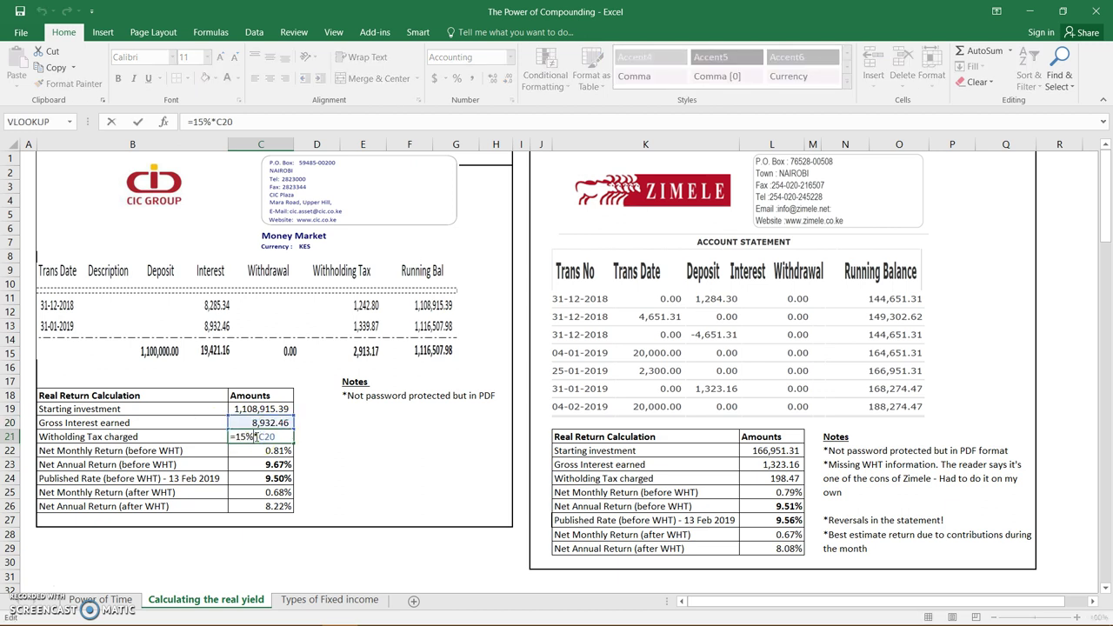
key("ctrl+Return")
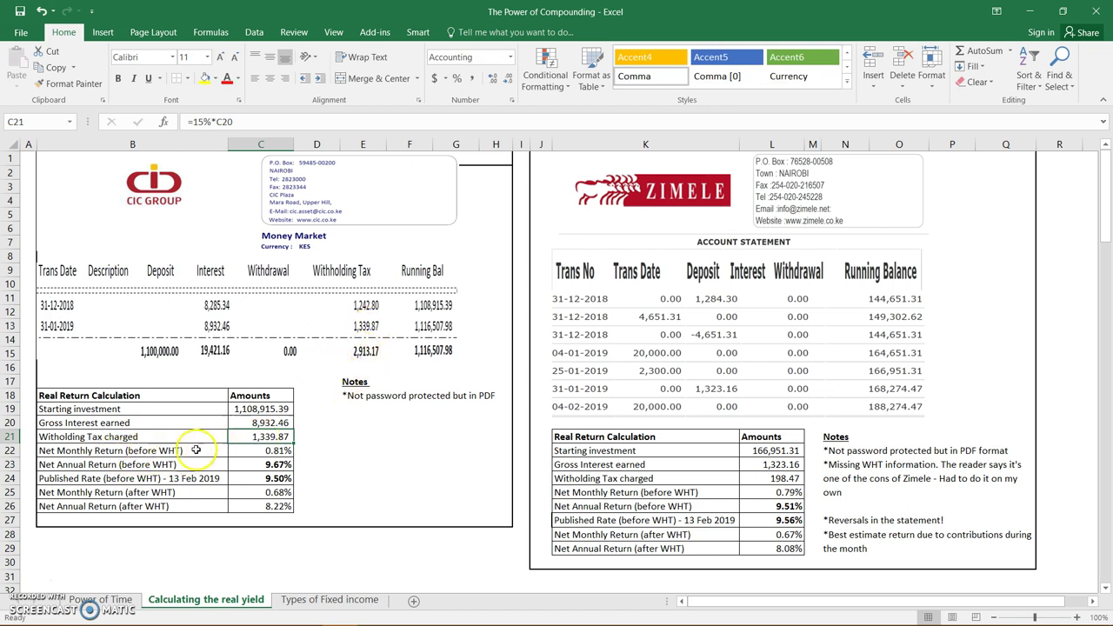
Review the C22 net monthly and C23 net annual return formulas and the 9.5% published rate.
left_click(269, 450)
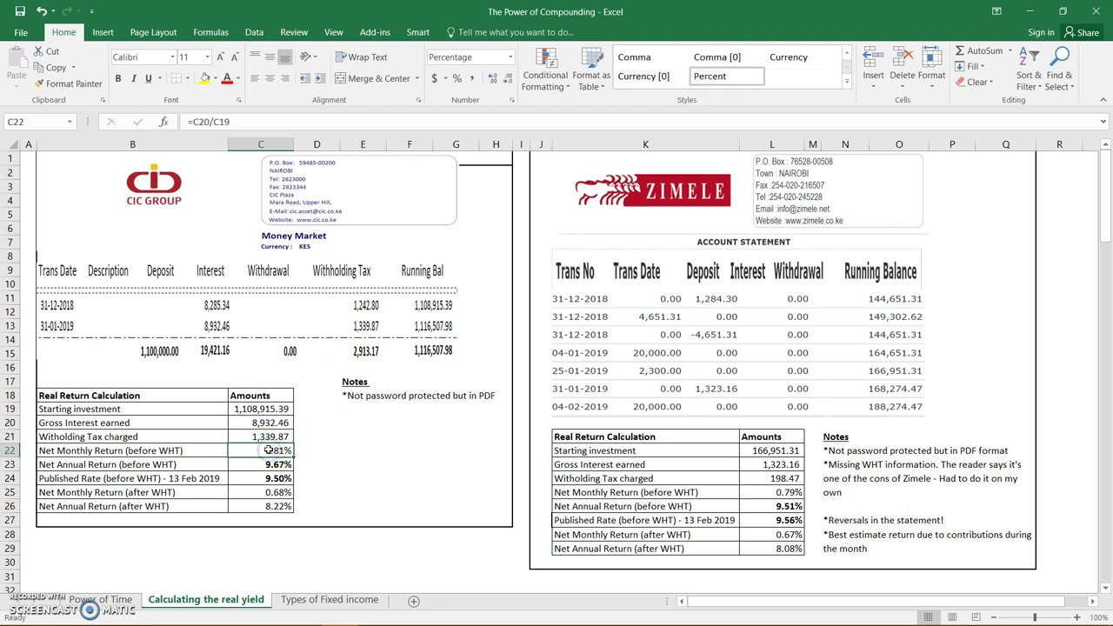
double_click(269, 449)
key("Escape")
left_click(257, 464)
double_click(257, 464)
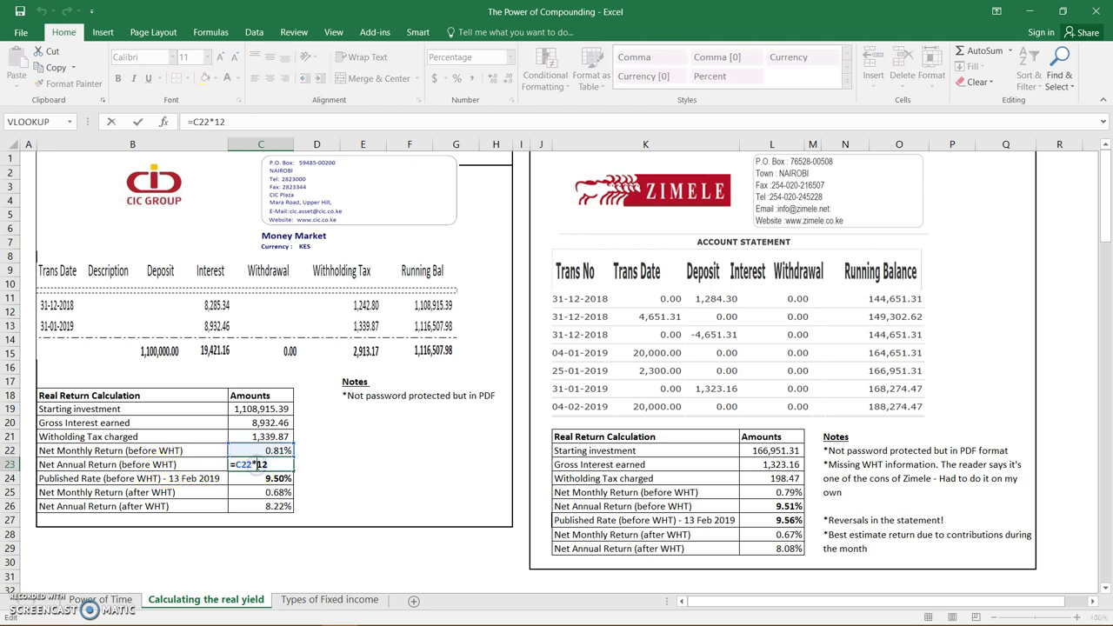
key("Escape")
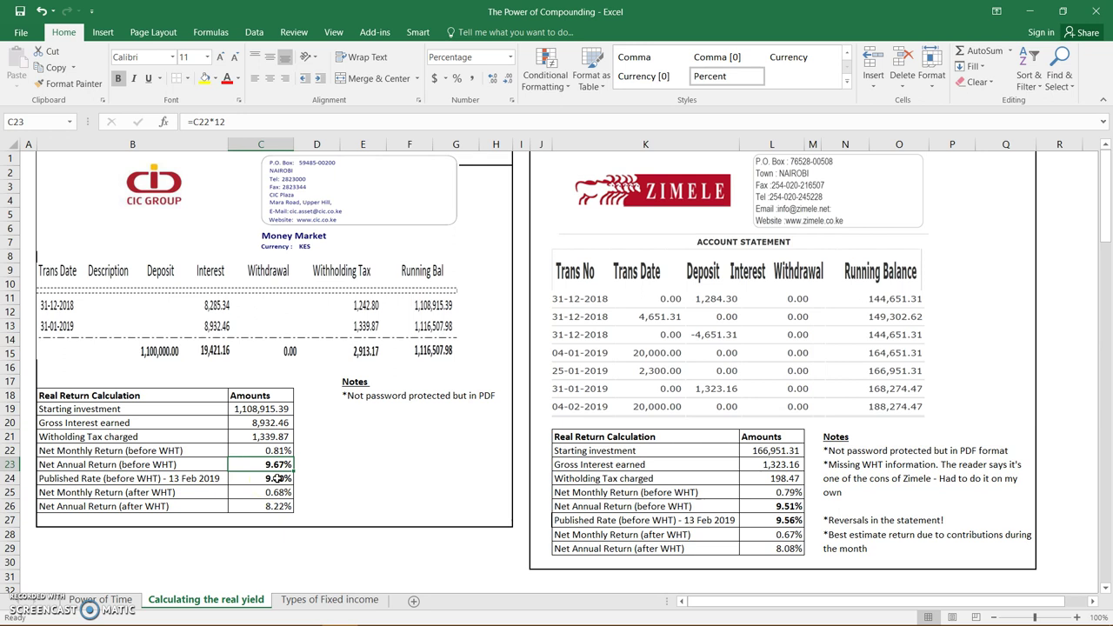
left_click(277, 478)
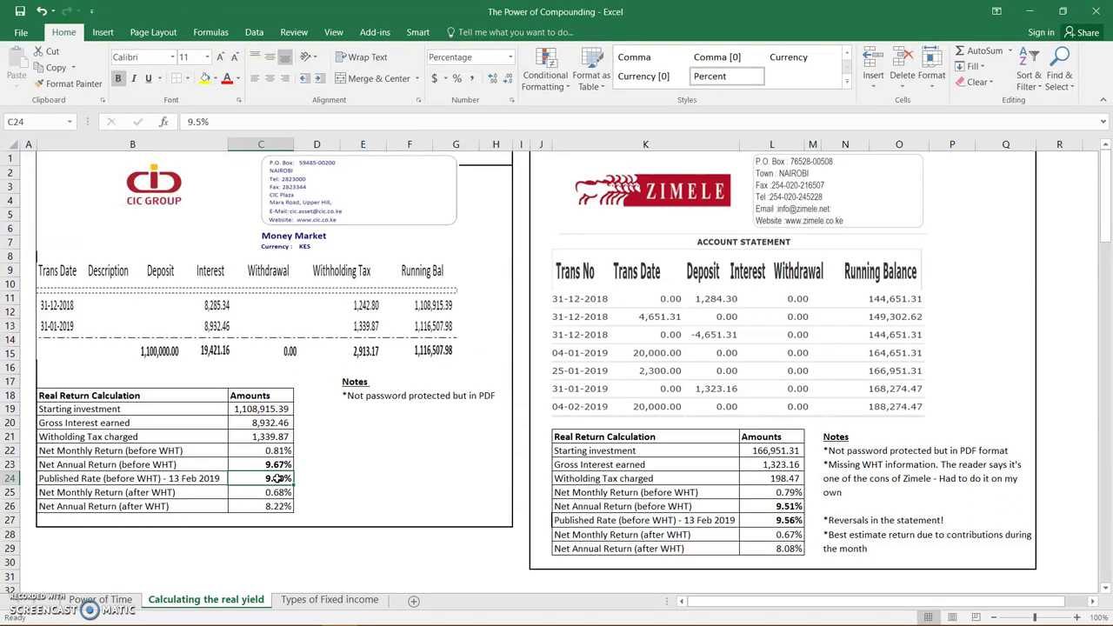
key("Down")
key("Down")
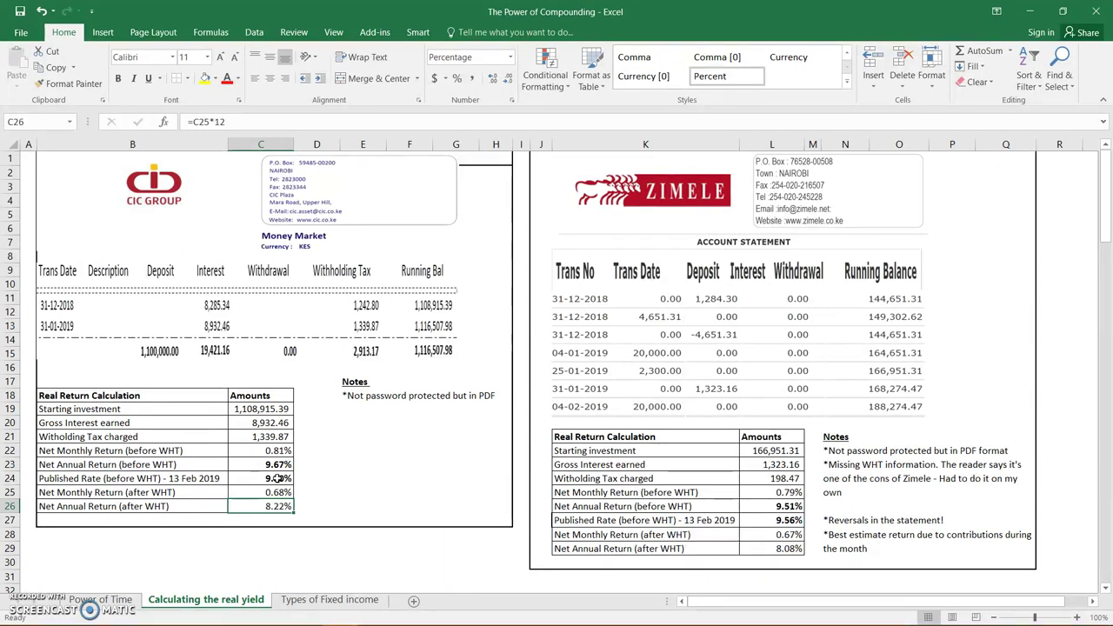
Copy CIC's 8.22% after-WHT annual return from C26.
left_click(249, 518)
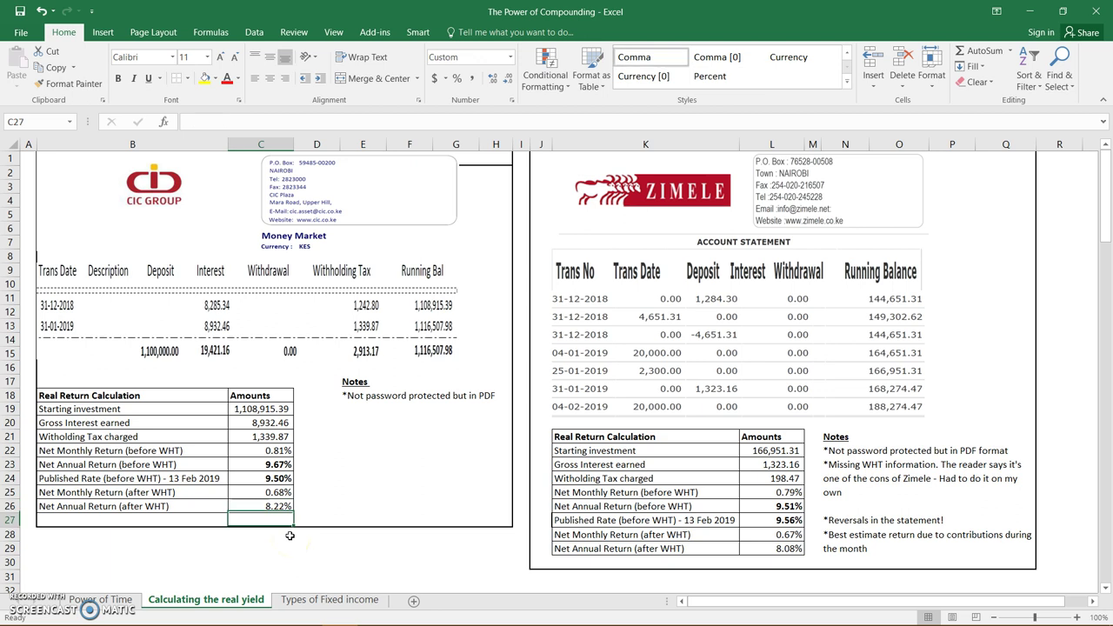
key("Up")
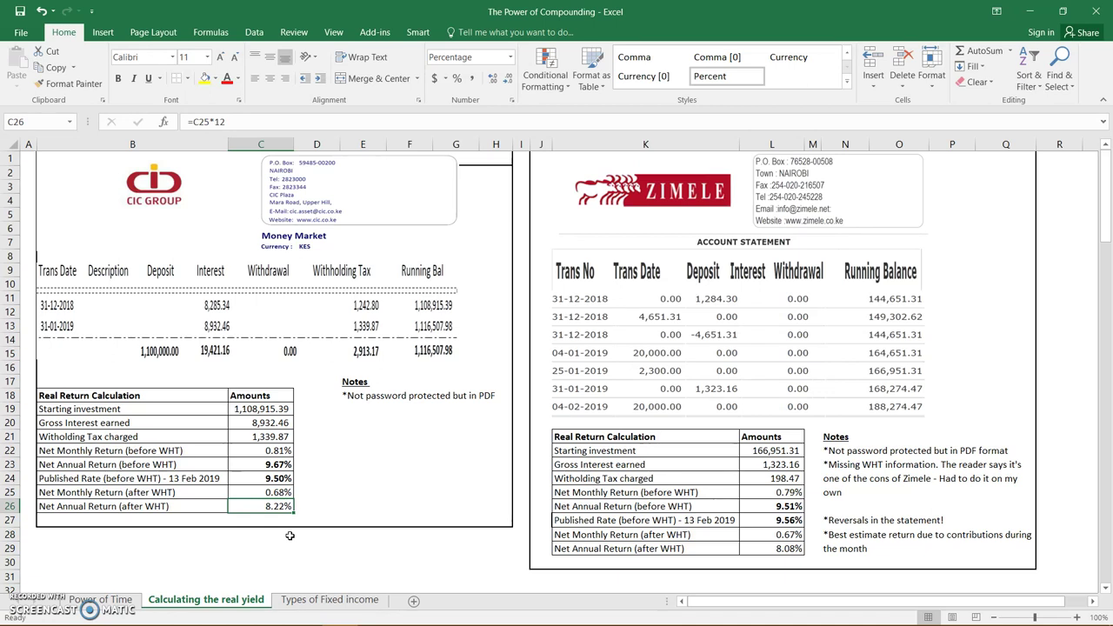
key("ctrl+c")
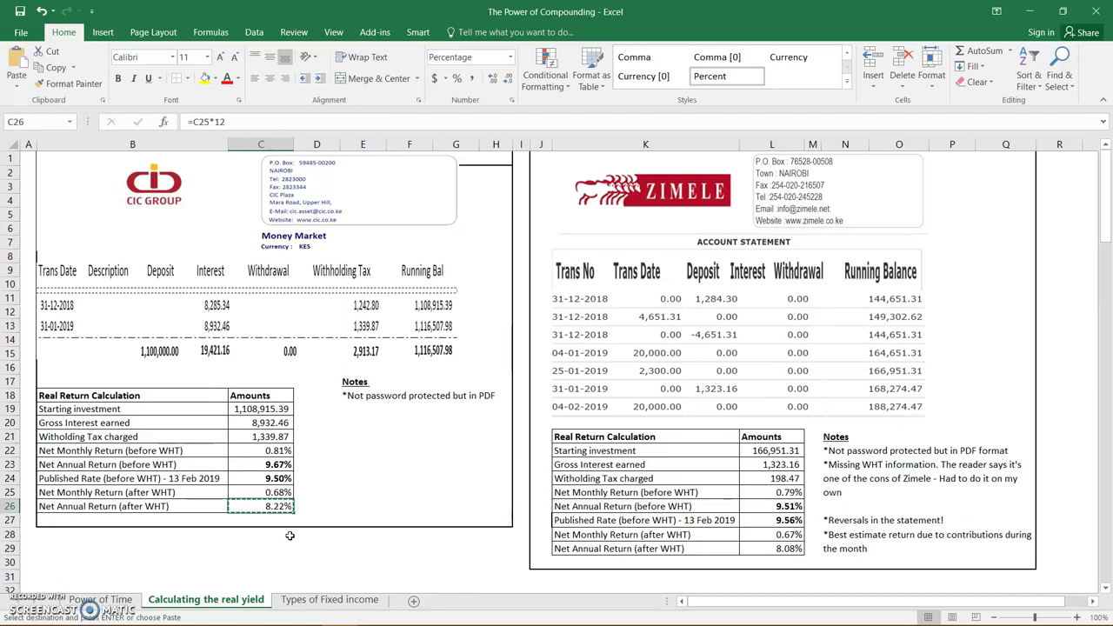
Paste the copied 8.22% as a value into the Power of Time MMF Rate cell C2.
left_click(89, 600)
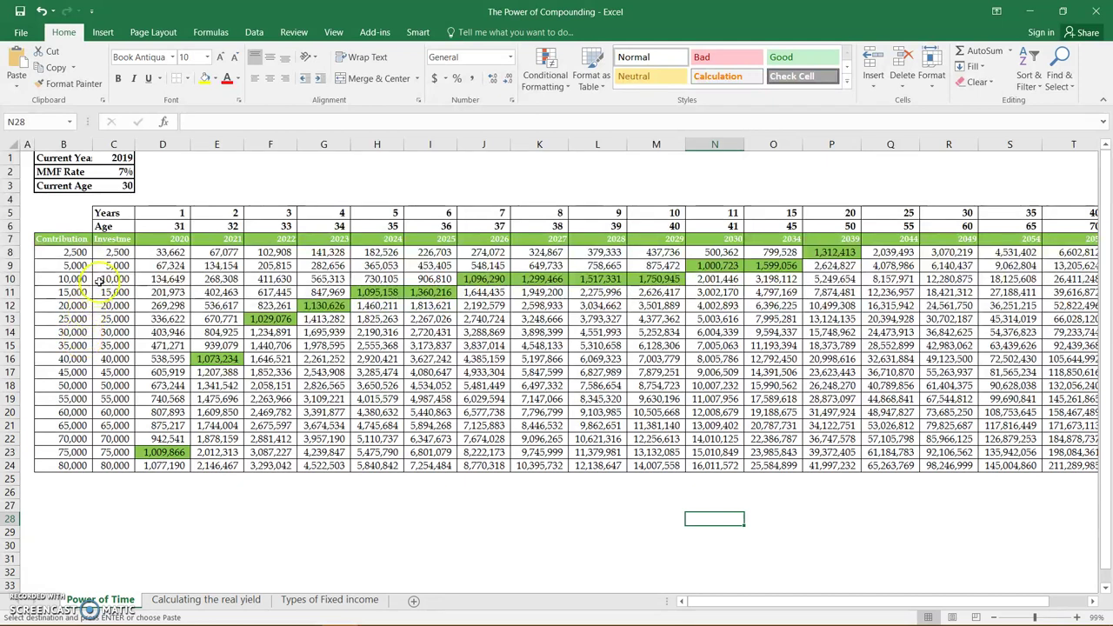
right_click(117, 171)
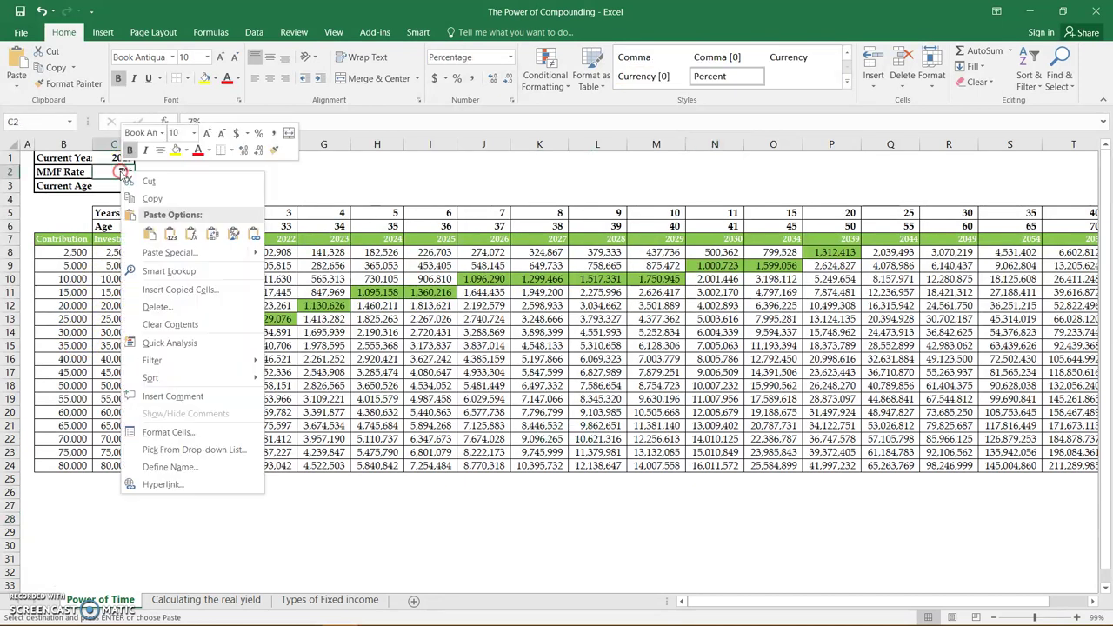
left_click(172, 230)
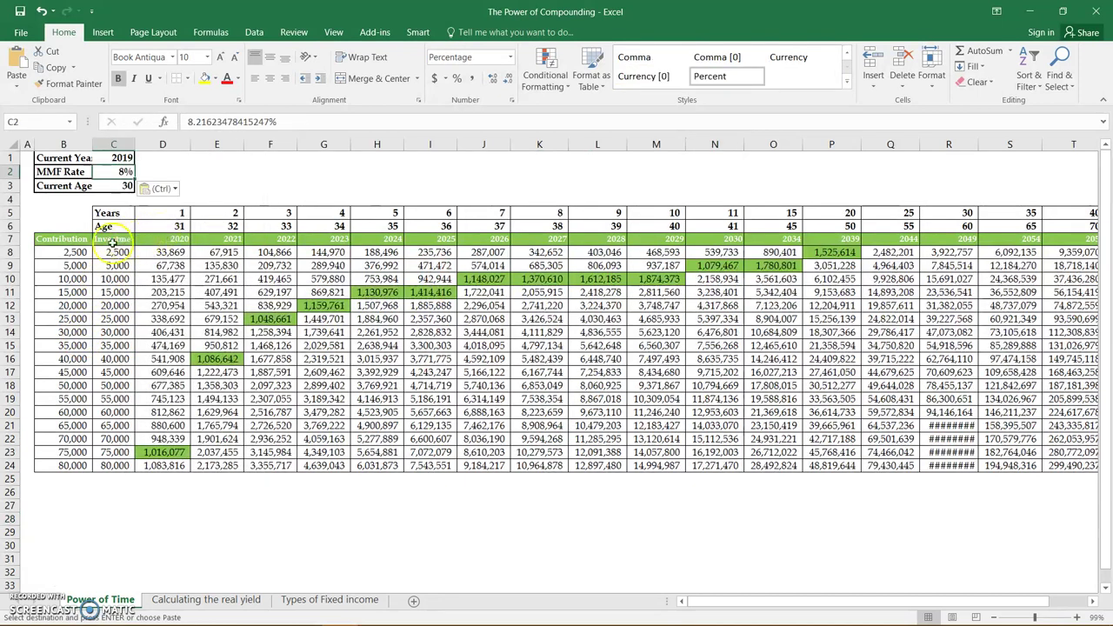
left_click(114, 188)
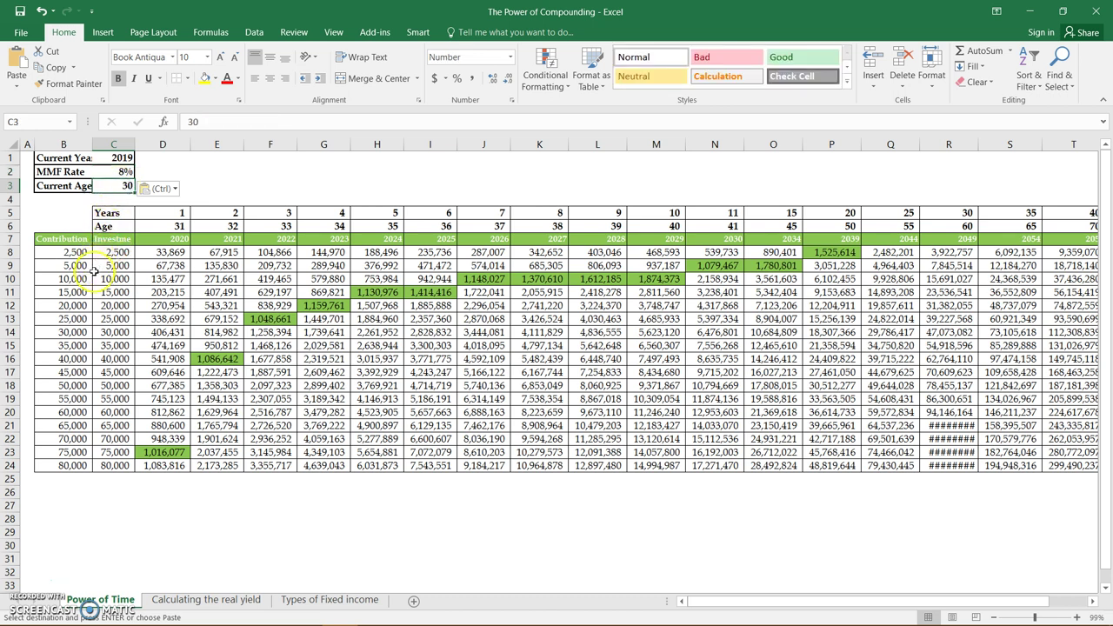
Start a formula in B8 that references the Calculating the real yield sheet.
left_click(70, 251)
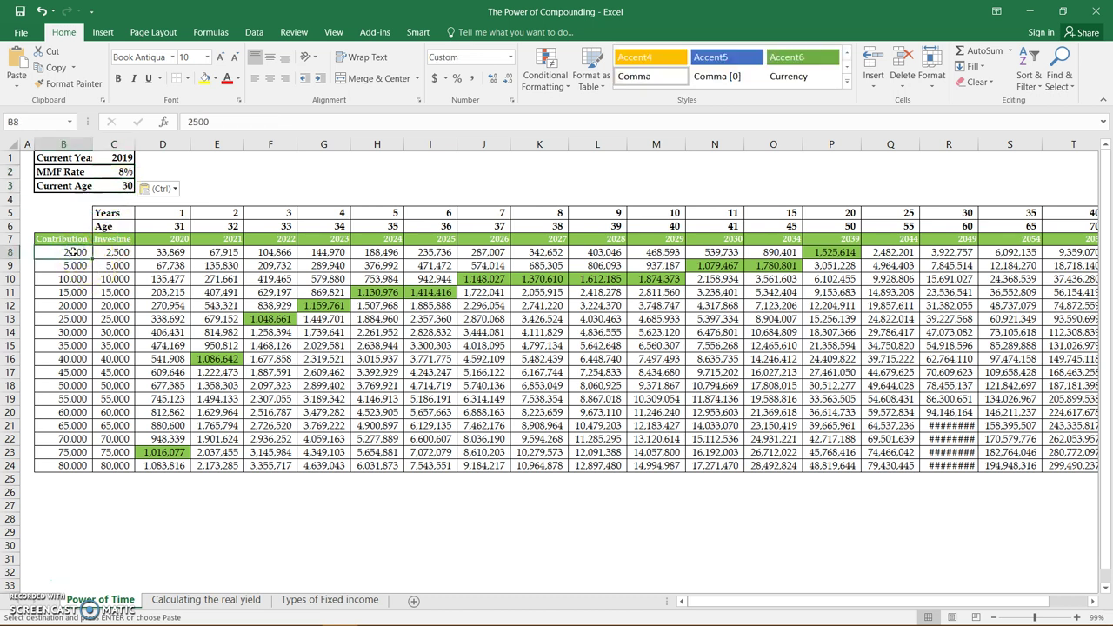
type("=")
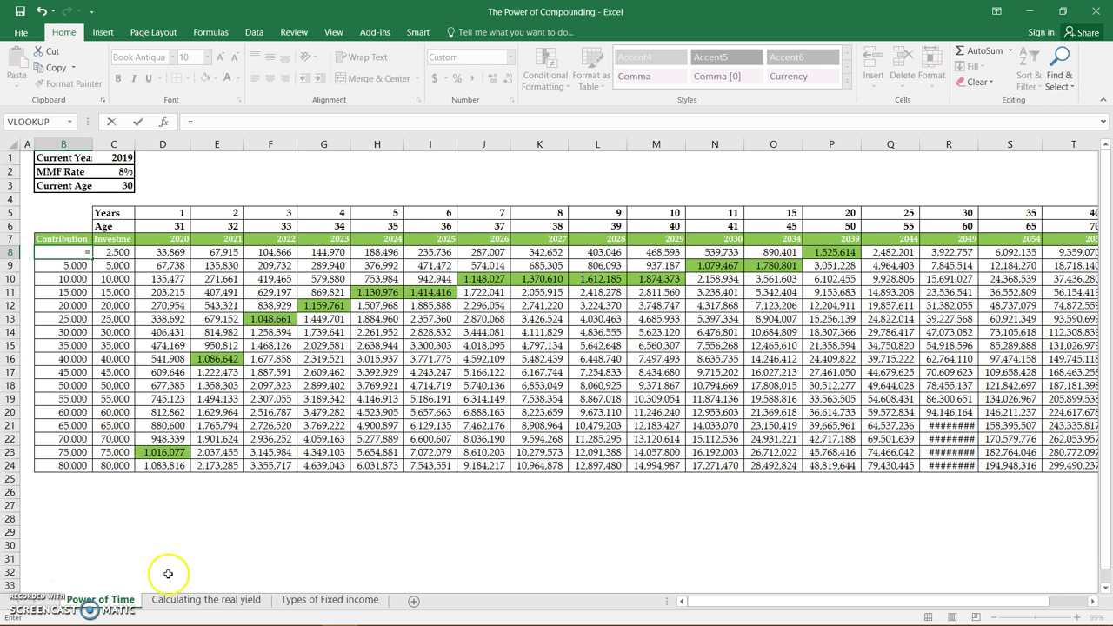
left_click(184, 602)
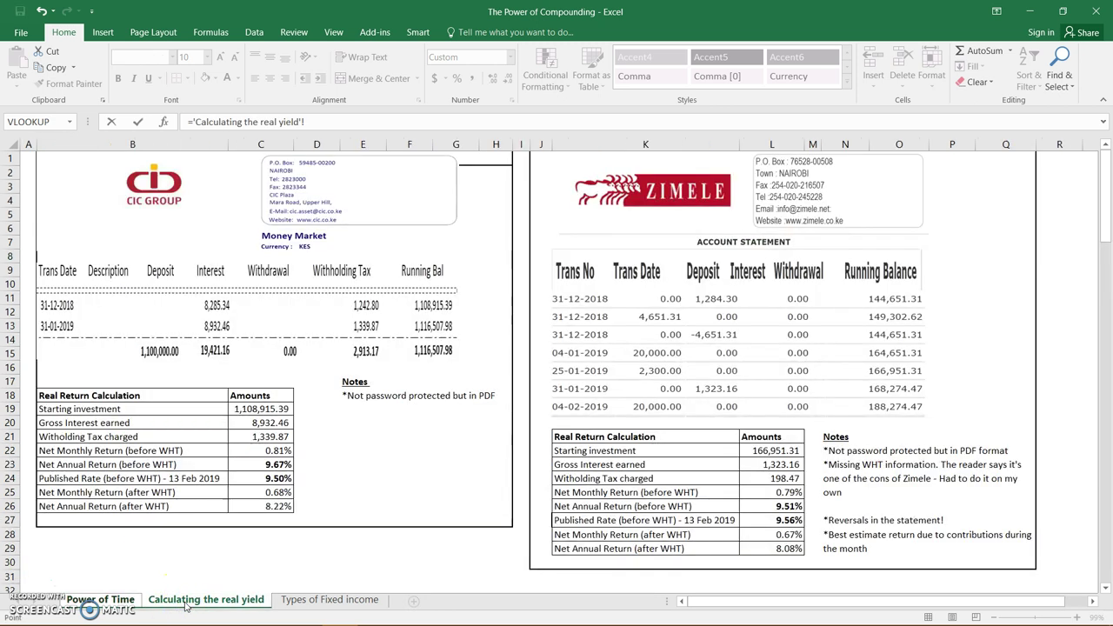
left_click(272, 408)
key("Return")
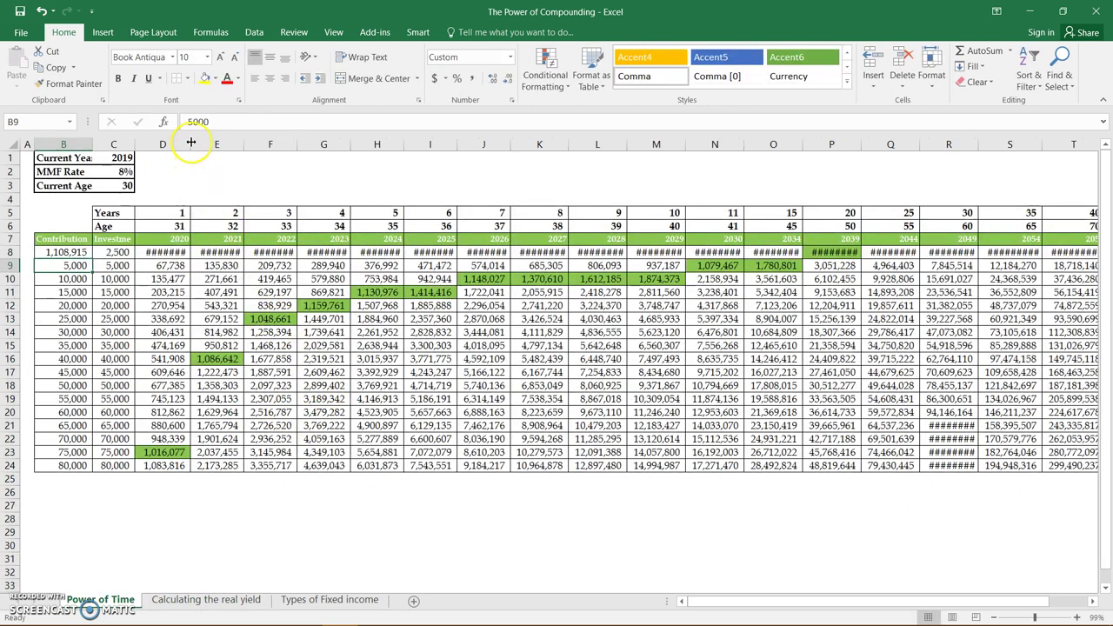
left_click_drag(190, 143, 937, 184)
double_click(872, 144)
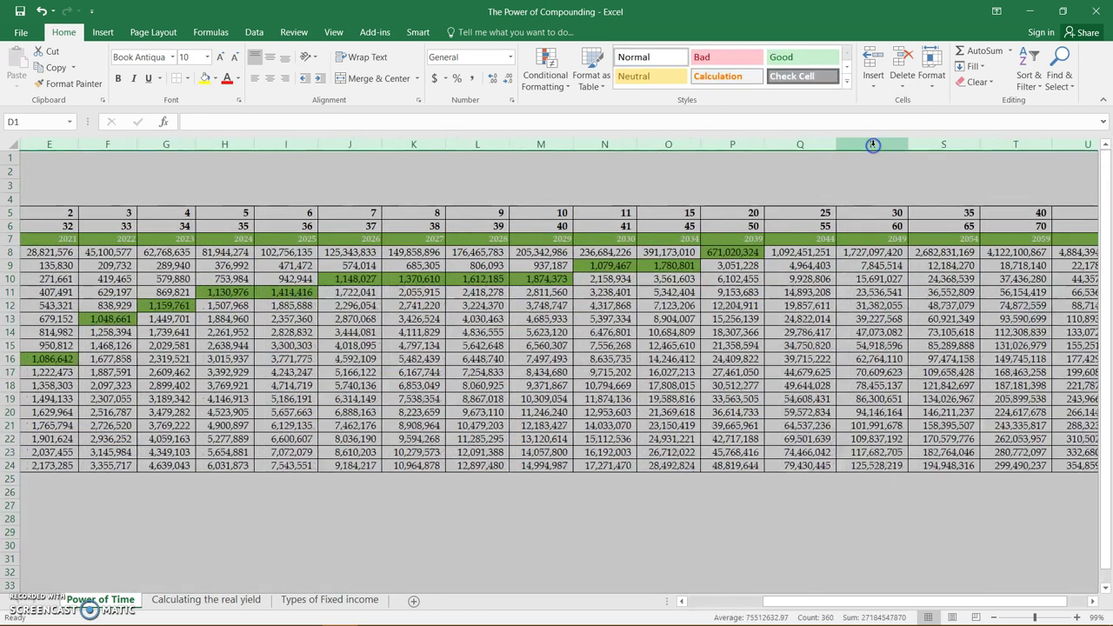
left_click_drag(852, 601, 650, 571)
left_click(164, 252)
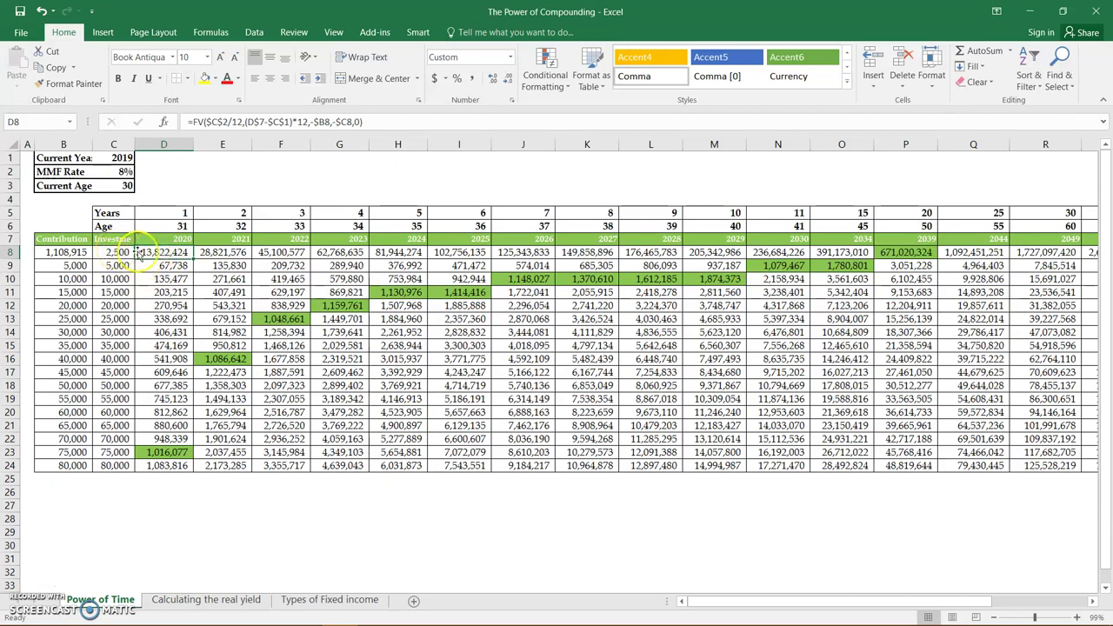
left_click(111, 253)
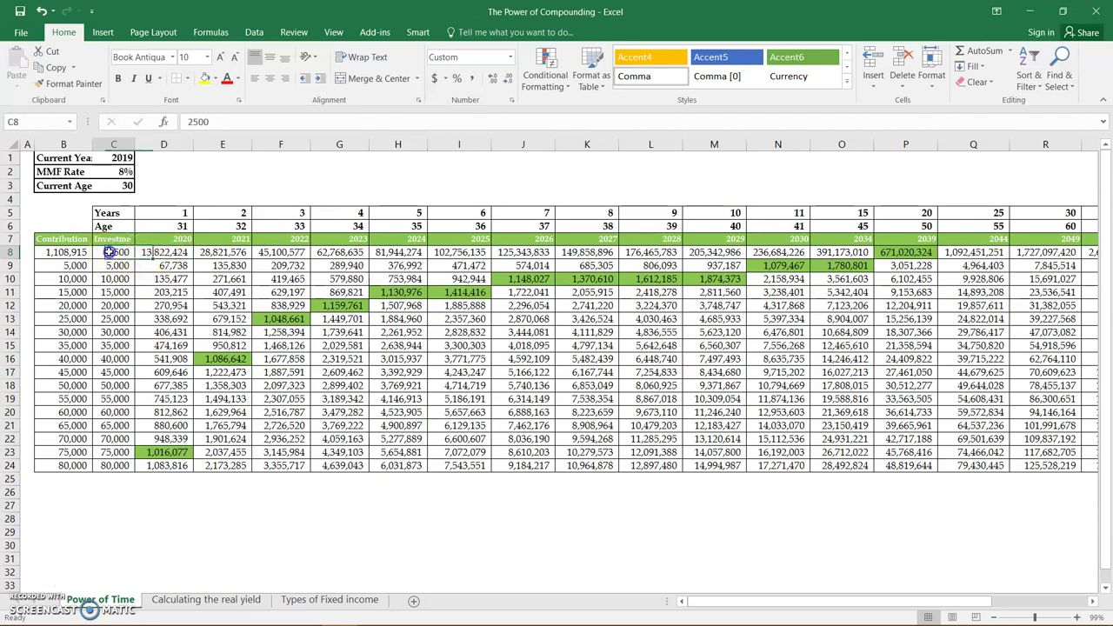
key("Delete")
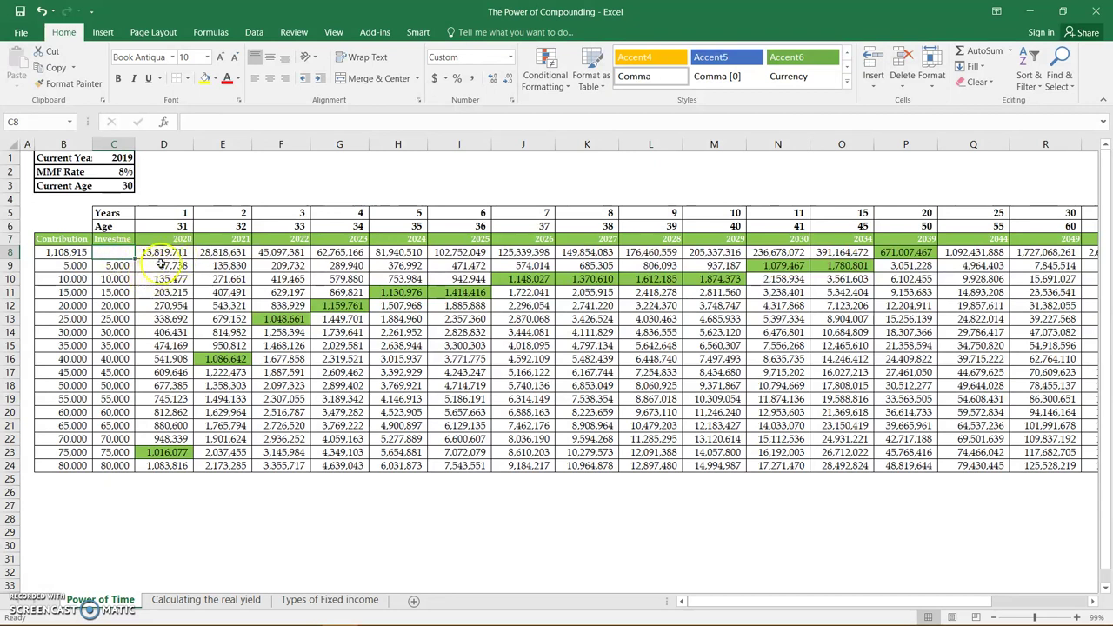
left_click(165, 265)
left_click(65, 255)
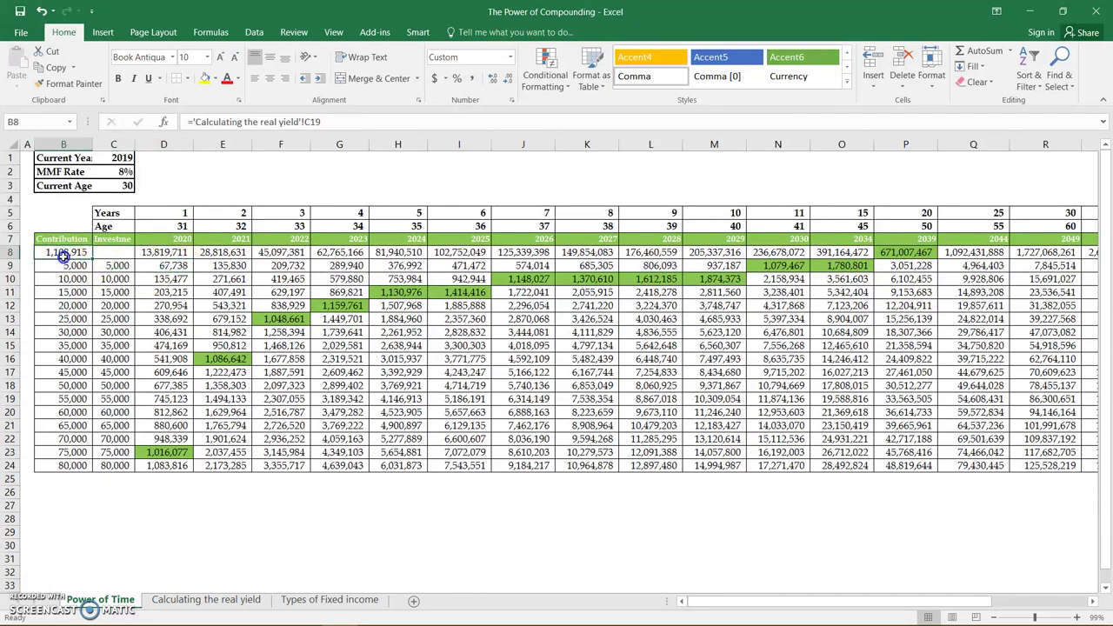
key("ctrl+c")
right_click(102, 255)
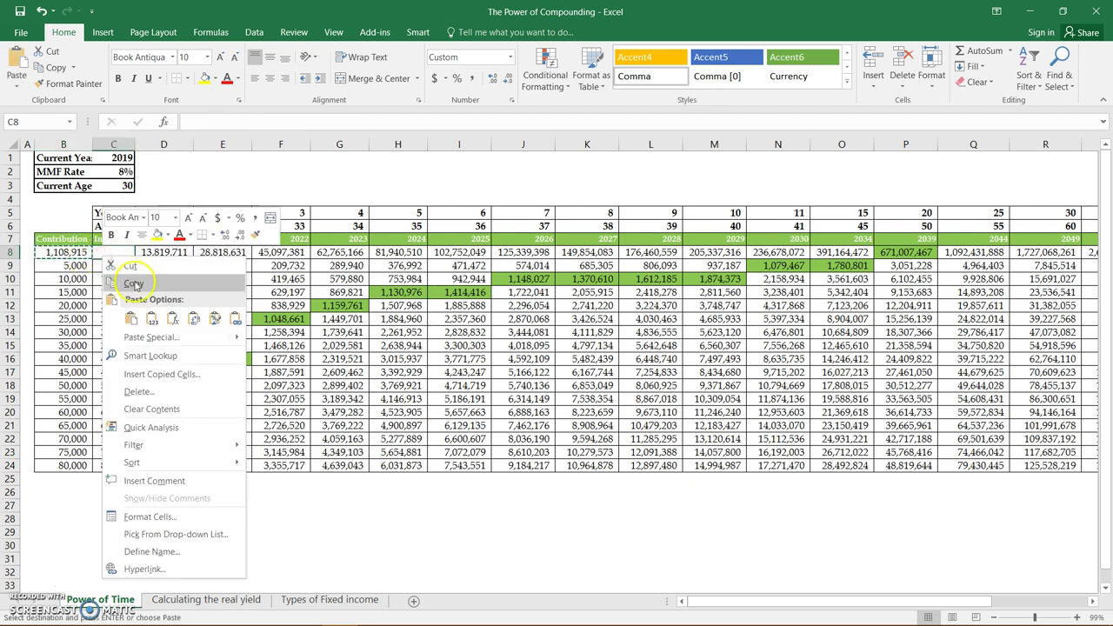
left_click(148, 316)
left_click(70, 255)
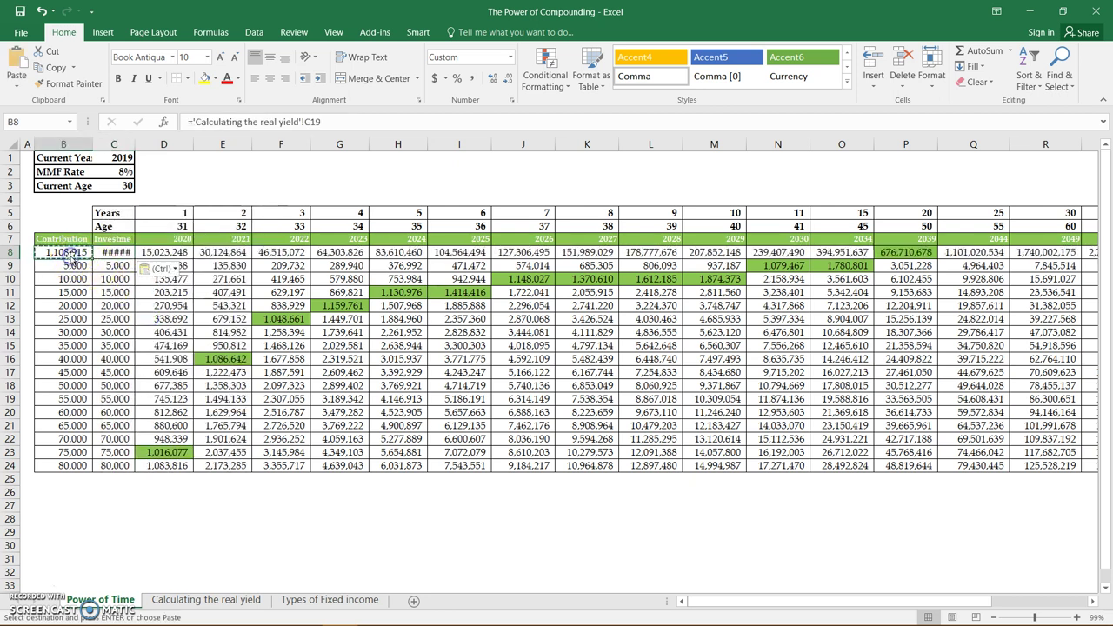
key("Delete")
left_click_drag(138, 145, 149, 145)
left_click(132, 252)
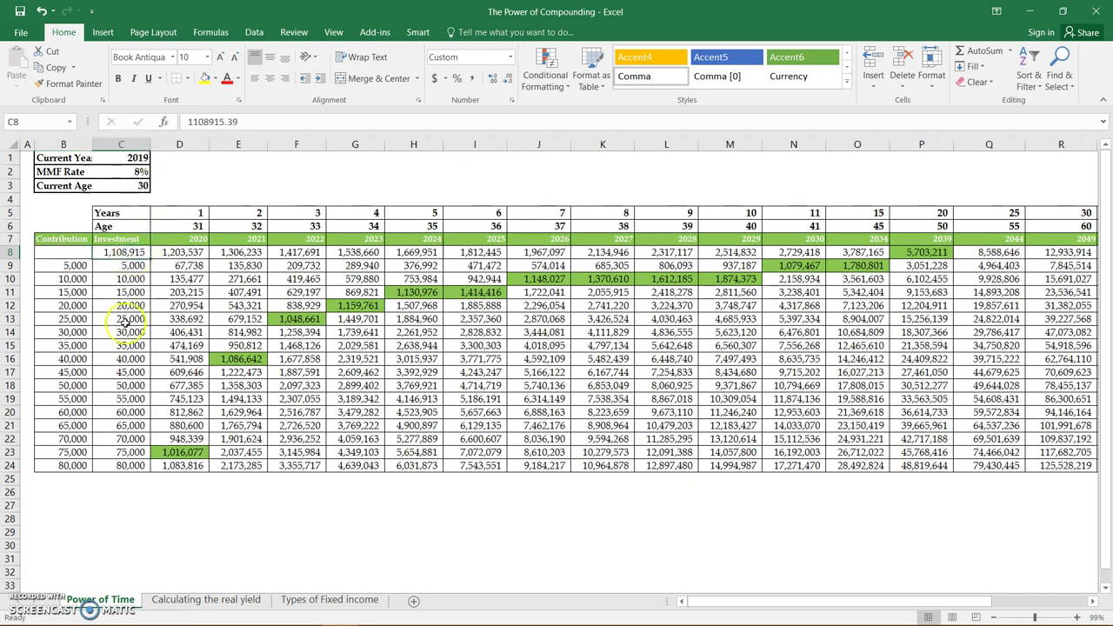
left_click(56, 250)
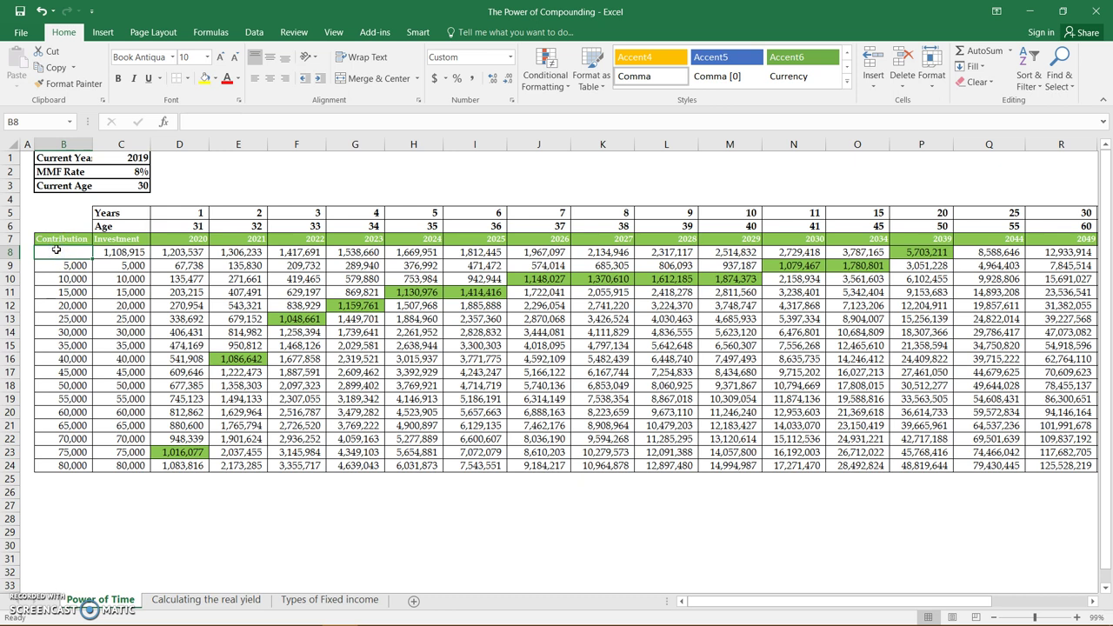
key("Right")
key("Right")
key("Right")
key("Right")
key("Right")
key("Right")
key("Right")
key("Right")
key("Right")
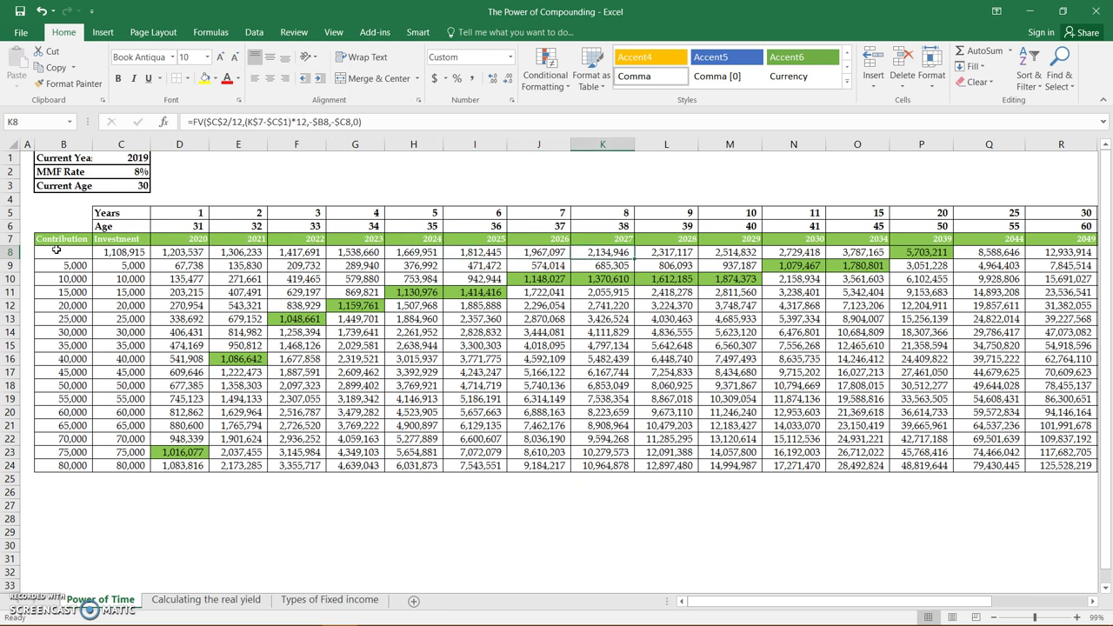
Inspect row 8's FV formulas in J8, P8 and R8, then enter a 50,000 contribution in B8.
key("Left")
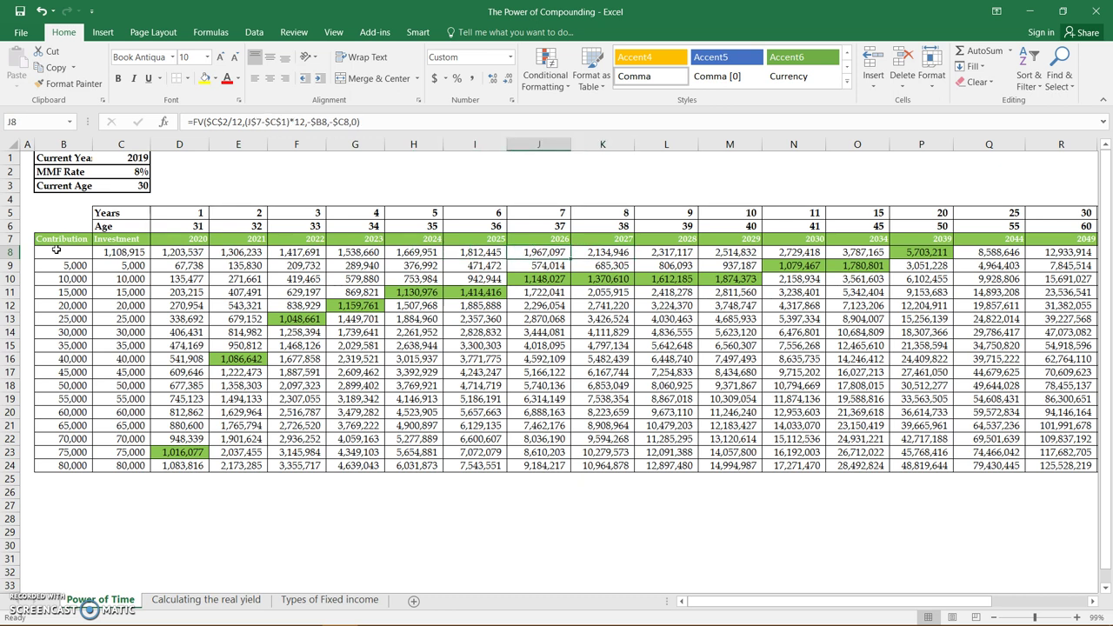
key("Right")
key("Right")
key("Right")
key("Right")
key("Right")
key("Right")
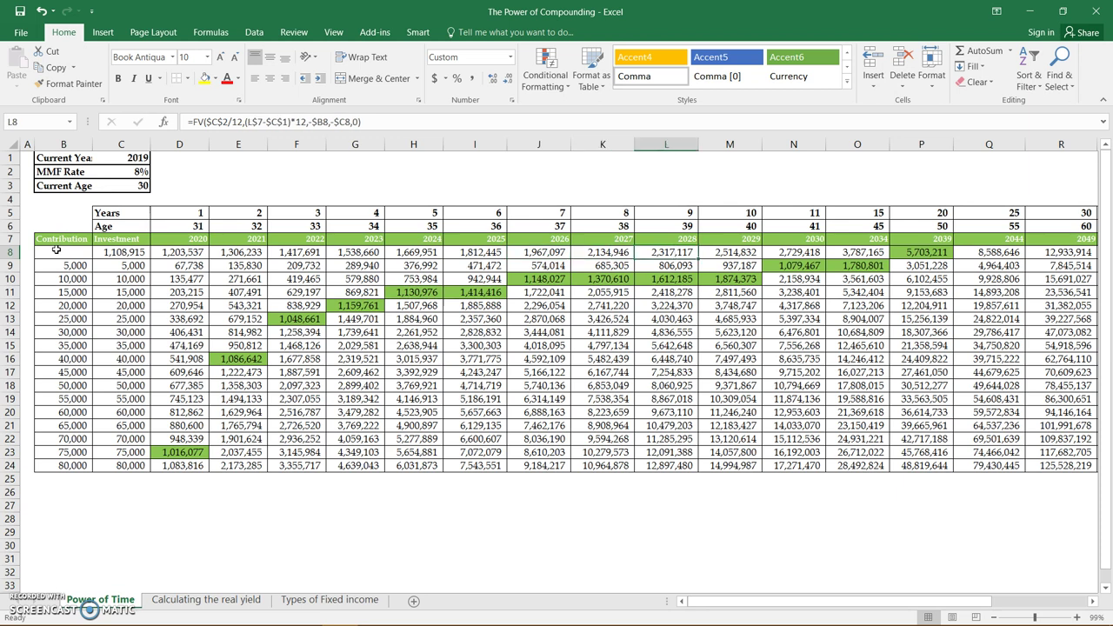
key("Right")
key("Right")
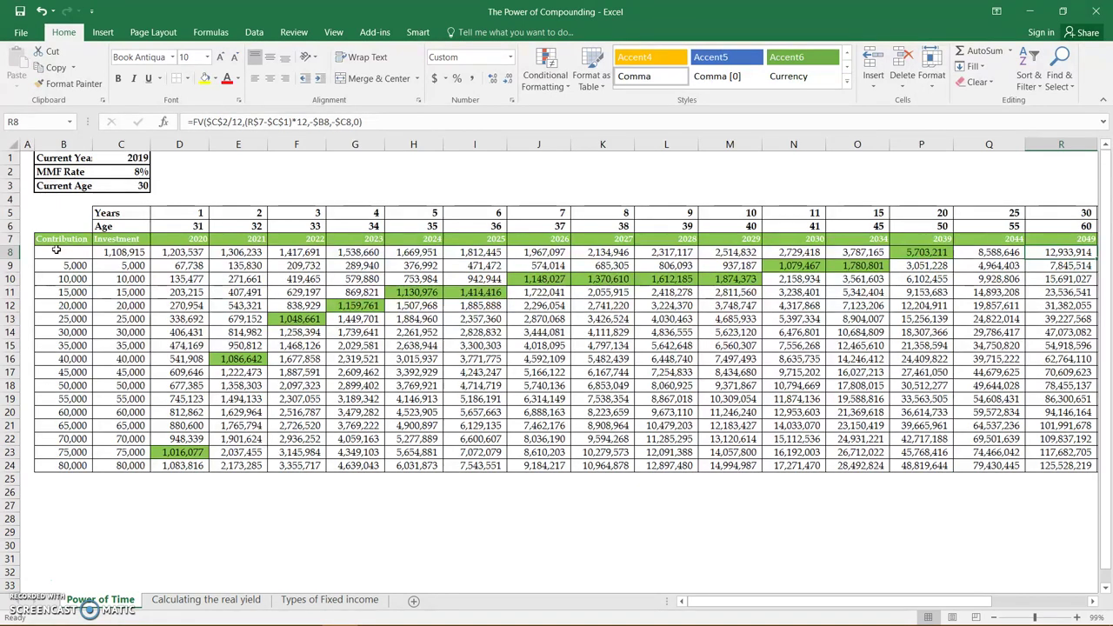
key("Left")
key("Left")
key("Left")
key("Left")
key("Left")
key("Left")
key("Left")
key("Left")
key("Left")
key("Left")
key("Left")
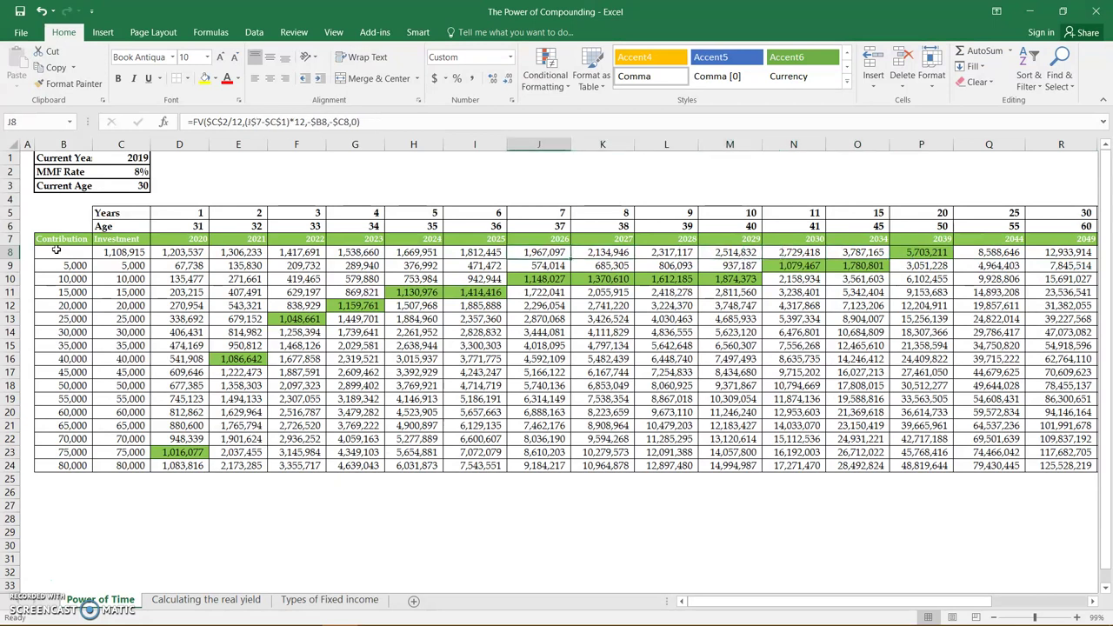
key("Left")
key("Left")
key("Left")
key("Left")
key("Left")
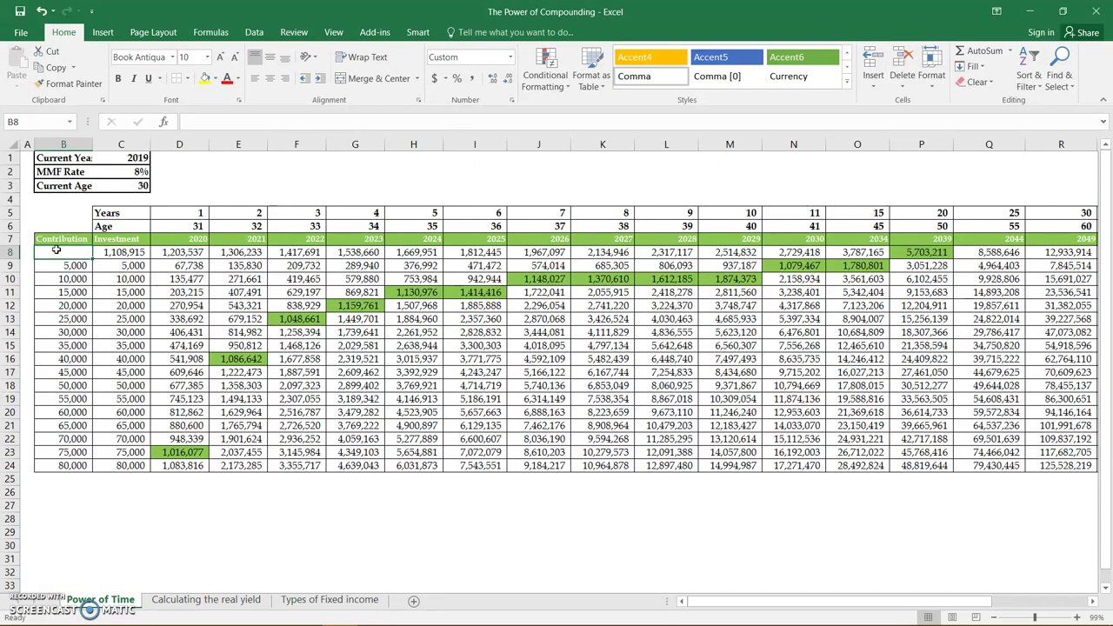
type("50000")
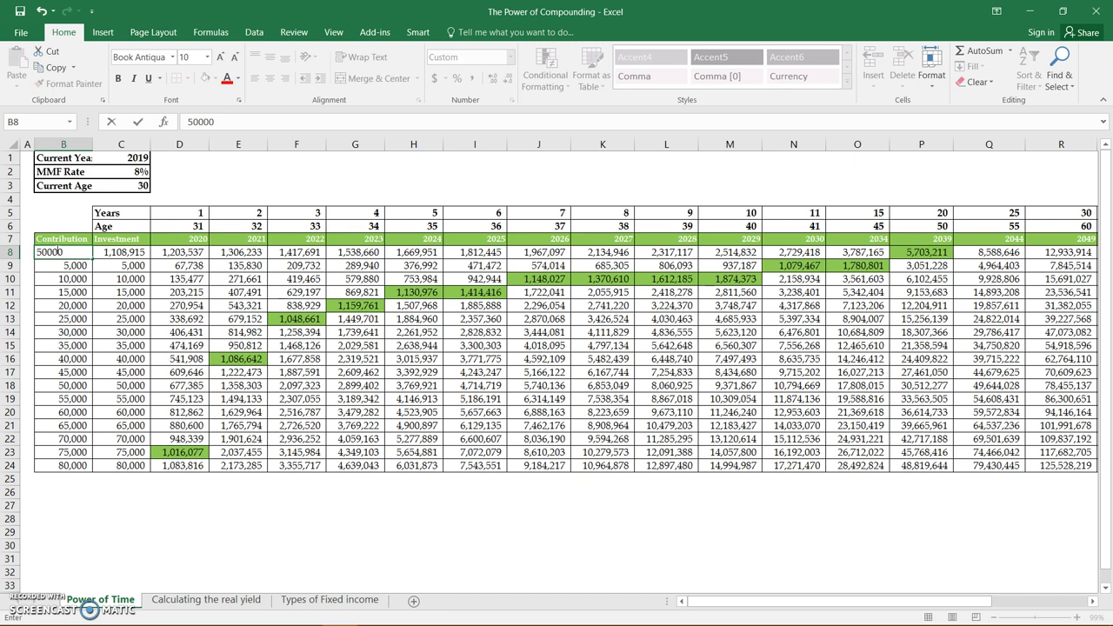
key("Return")
Check row 8's recalculated values for years 3, 5, 10 and 20, then reselect B8.
left_click(113, 251)
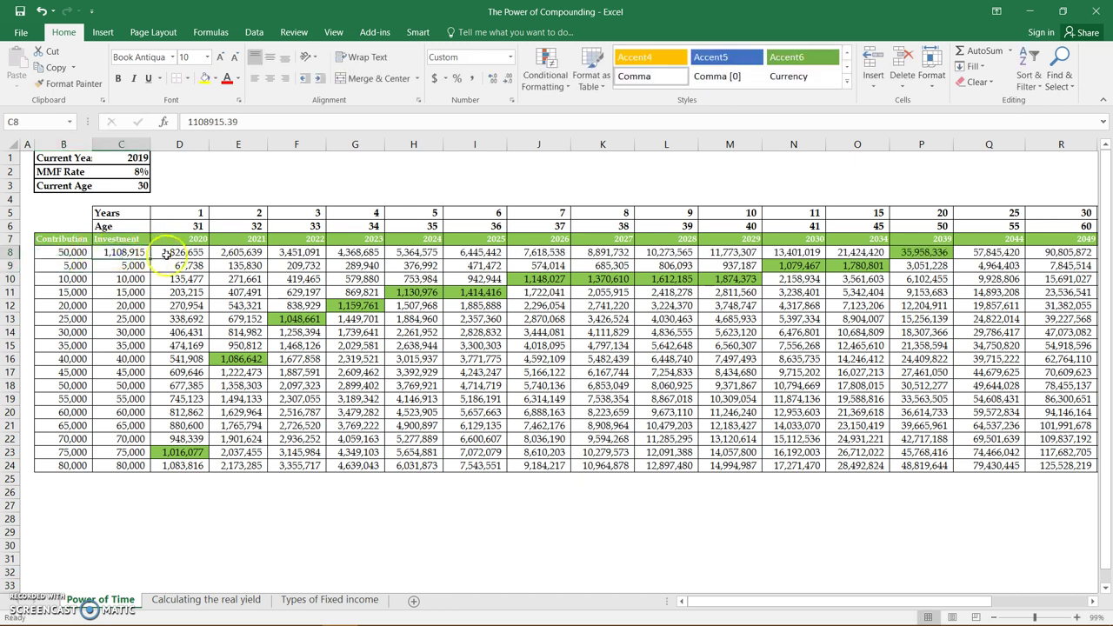
left_click(174, 251)
left_click(224, 254)
left_click(278, 254)
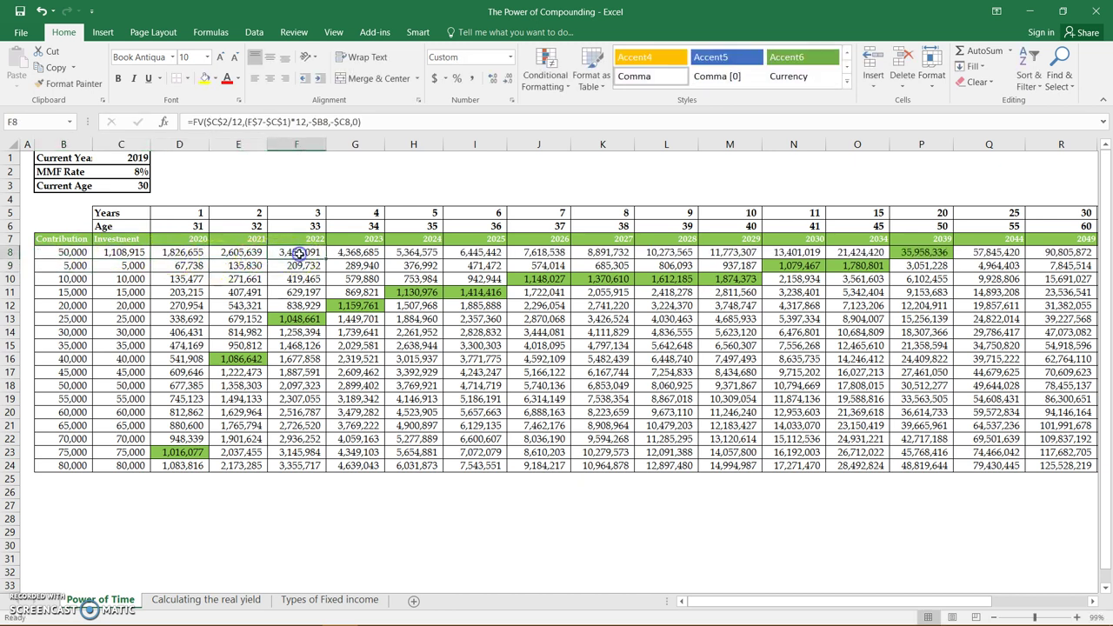
left_click(361, 252)
left_click(409, 253)
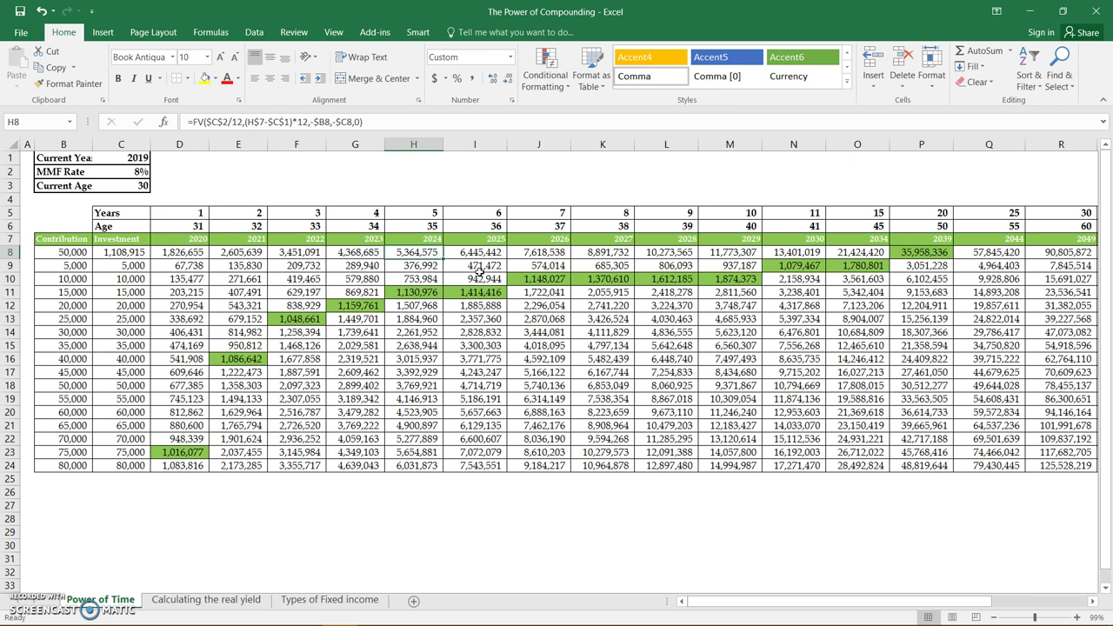
left_click(727, 252)
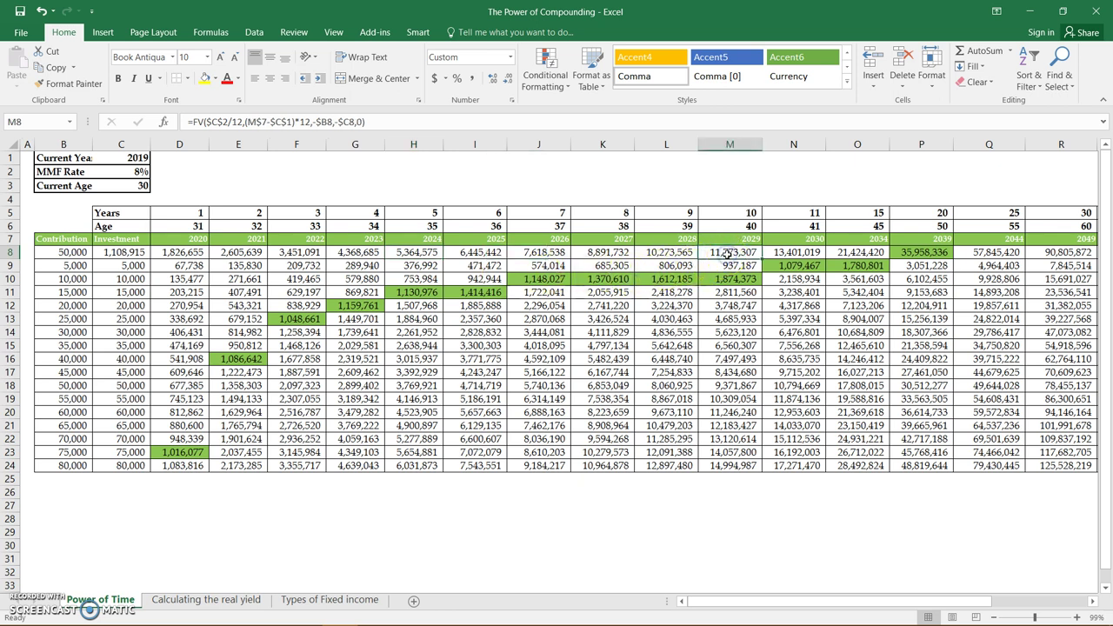
left_click(920, 253)
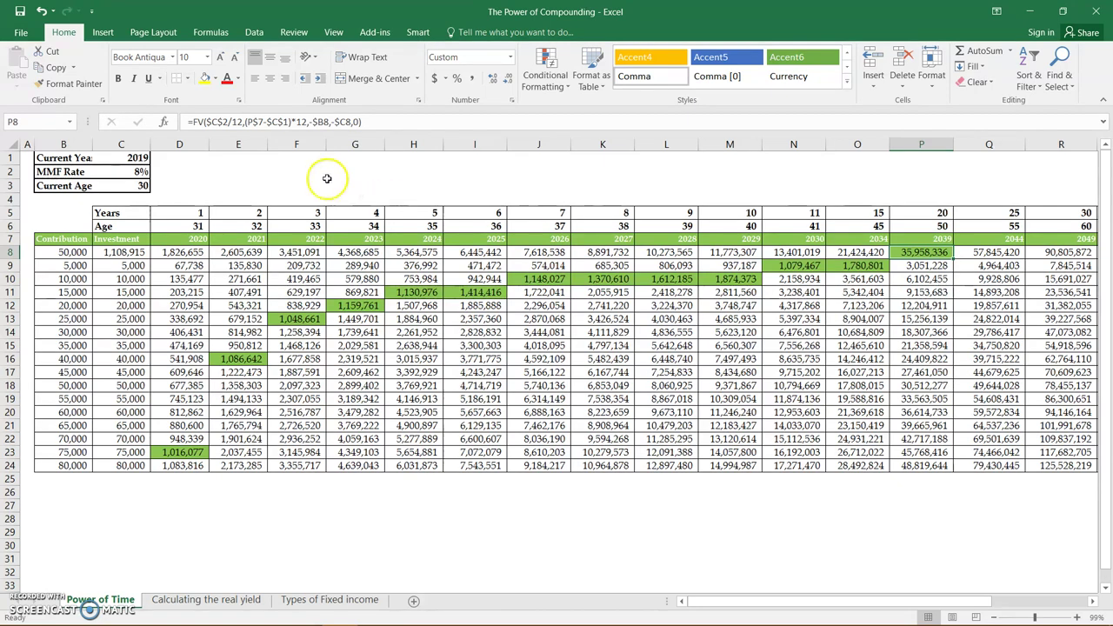
left_click(61, 251)
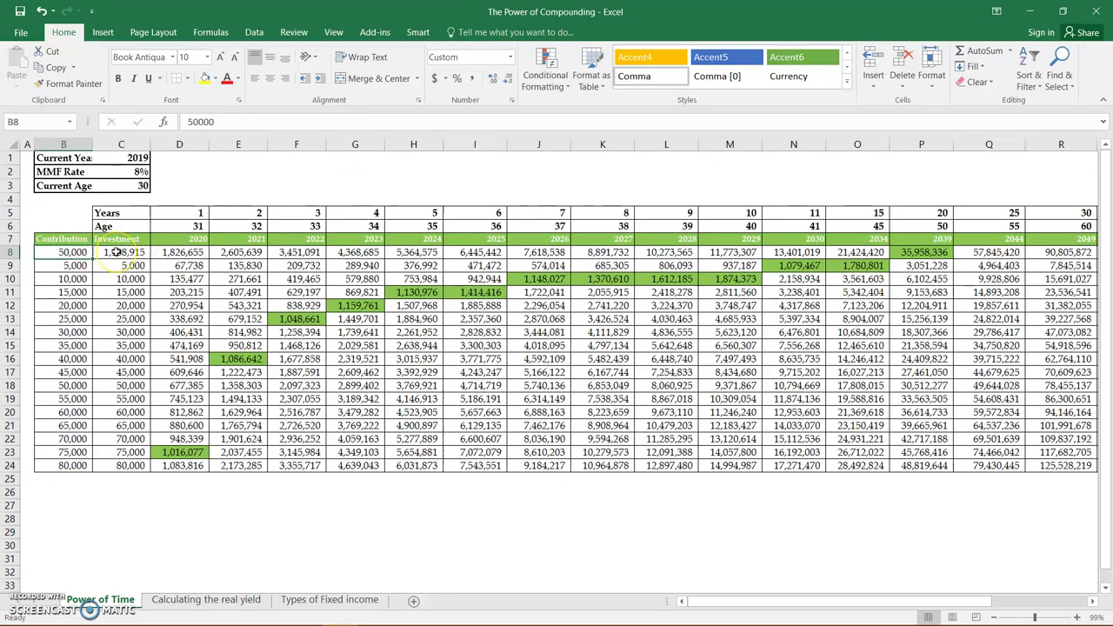
left_click(137, 172)
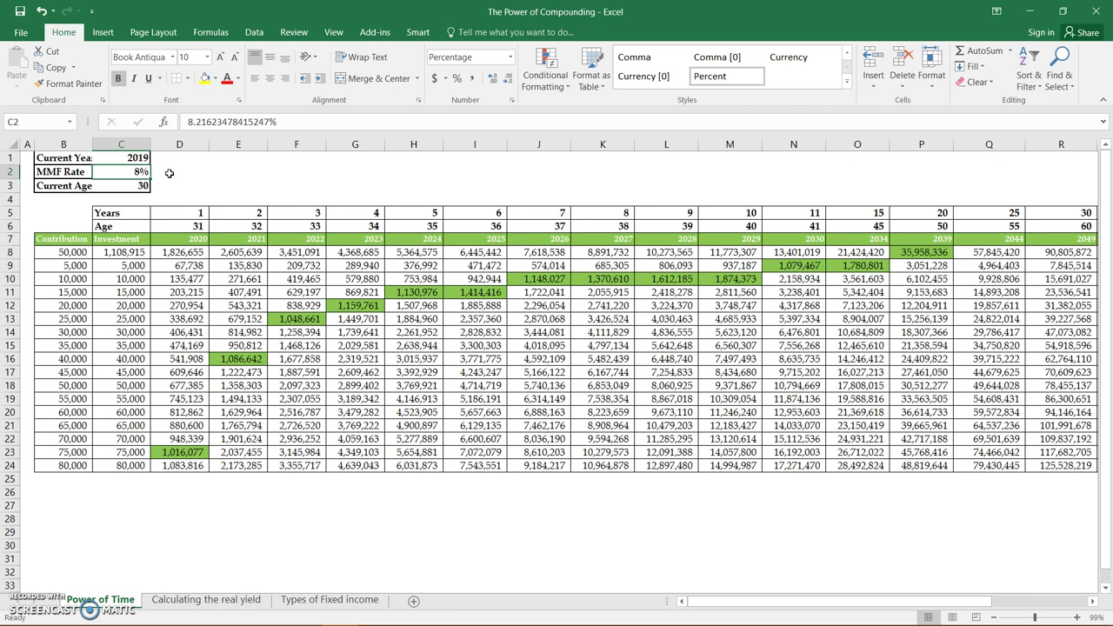
type("13")
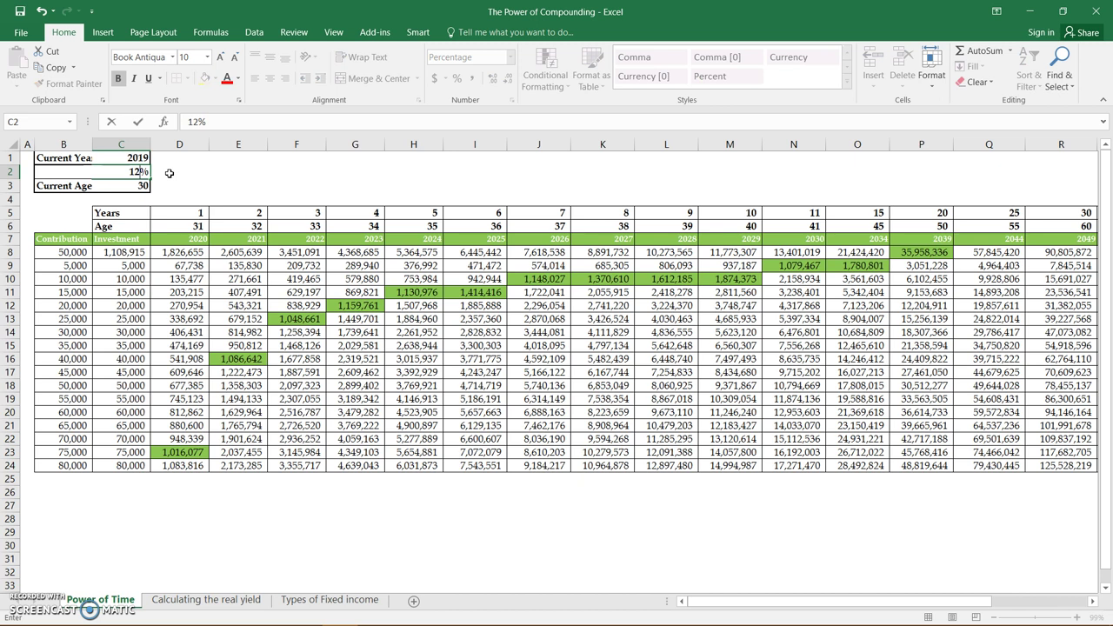
key("Return")
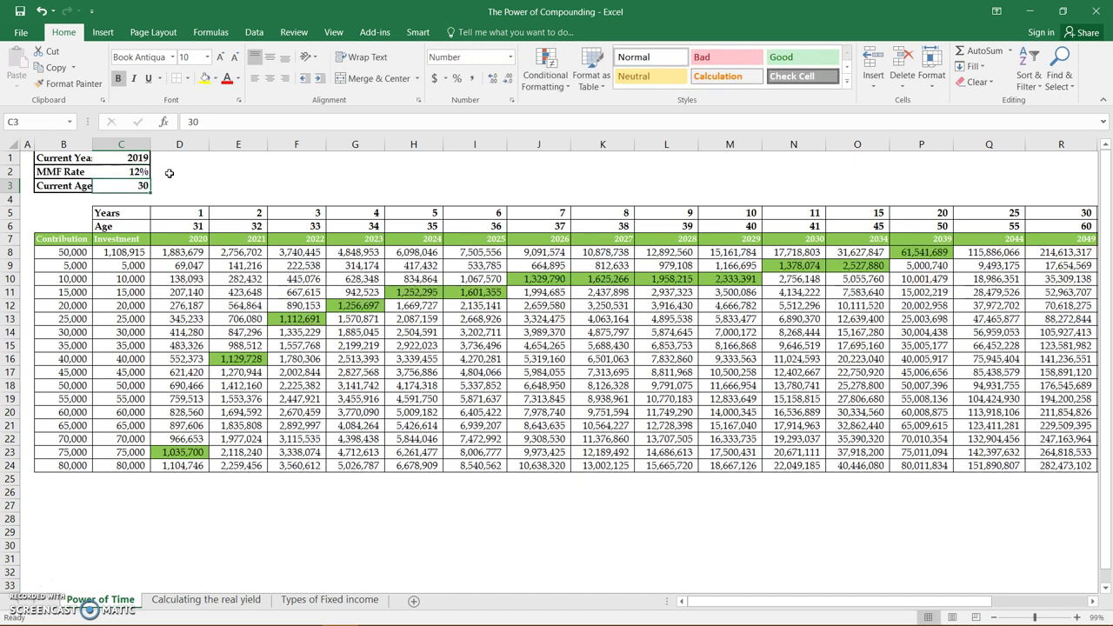
left_click(735, 252)
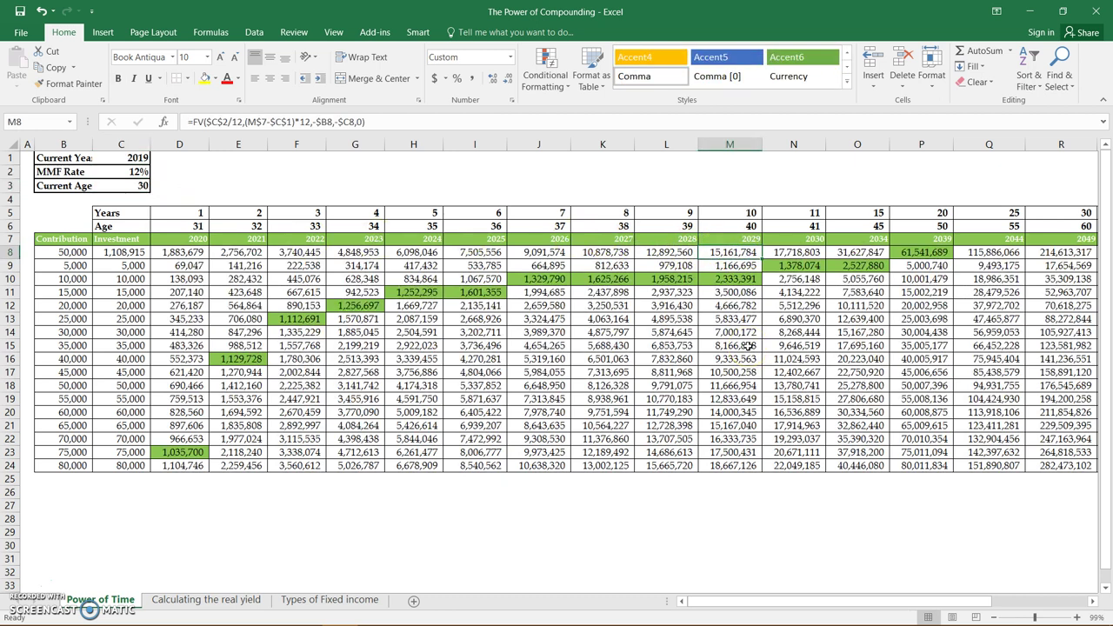
left_click(41, 11)
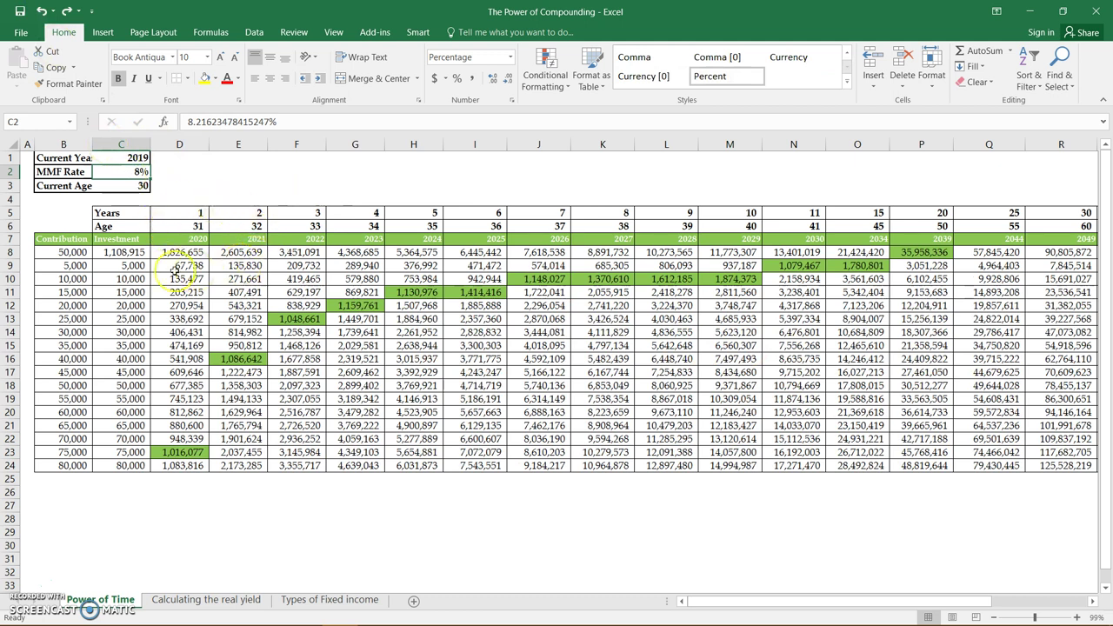
left_click(908, 250)
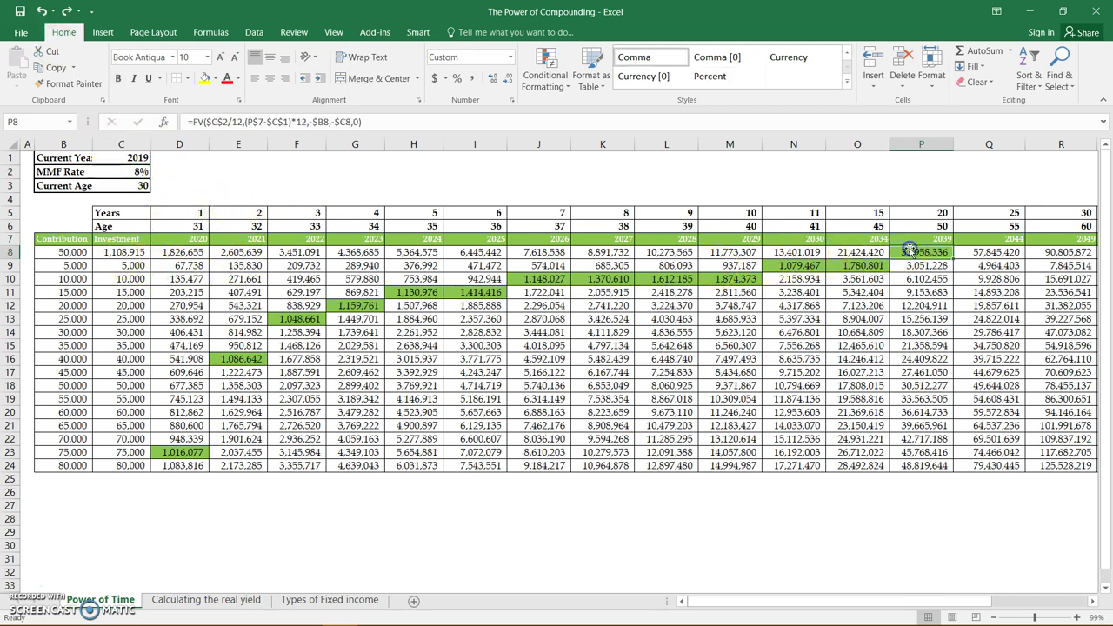
Go to the Calculating the real yield sheet and read Zimele's notes on missing WHT information and best estimate return.
left_click(207, 599)
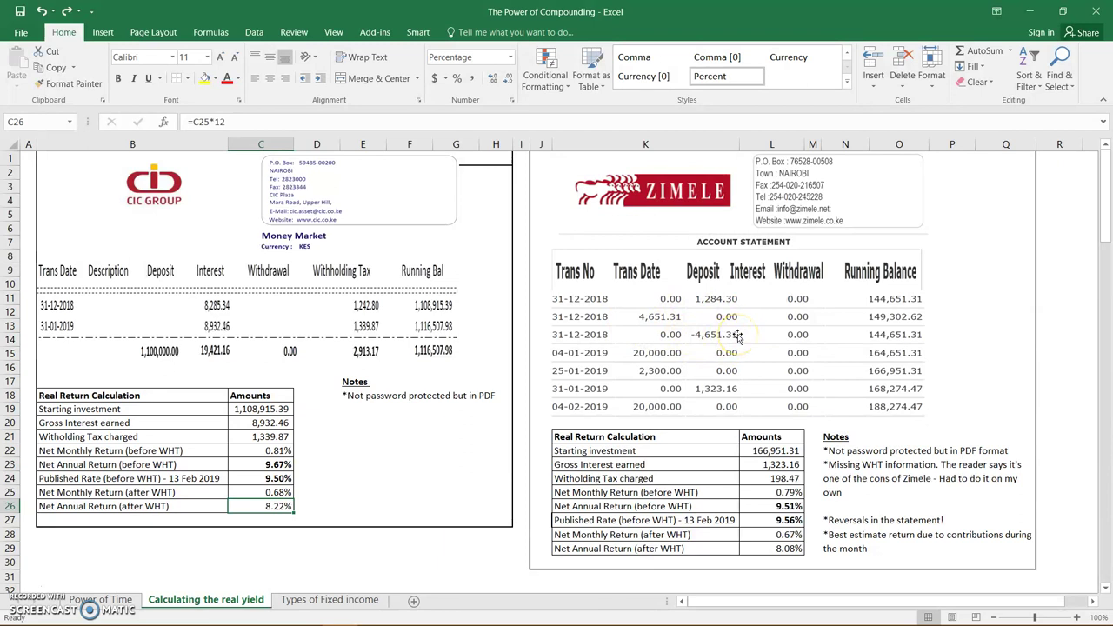
left_click(847, 468)
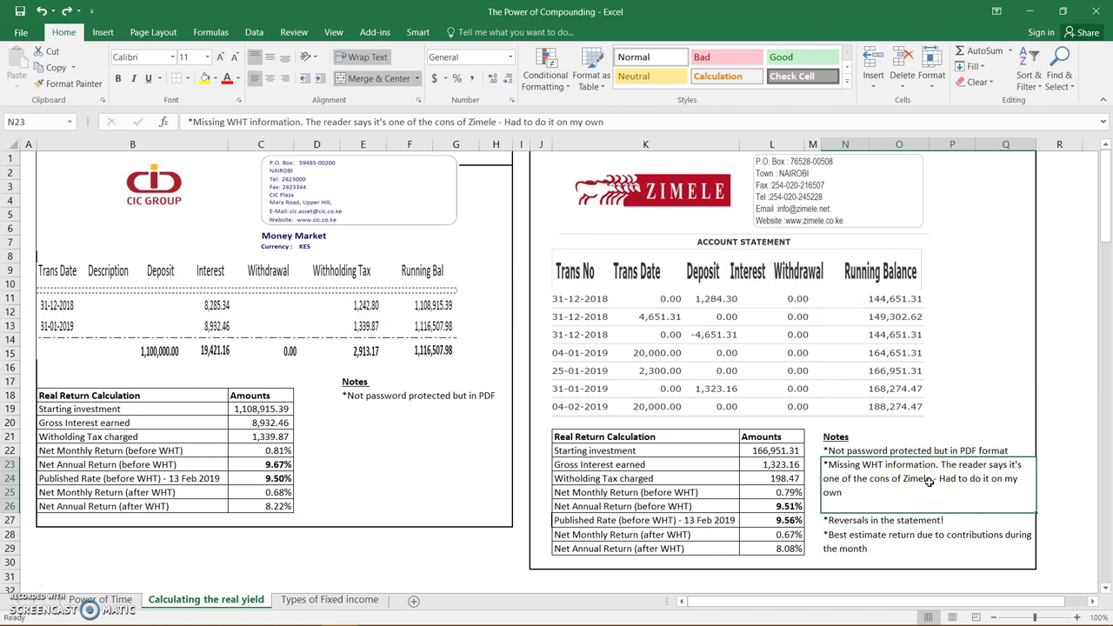
left_click(886, 465)
left_click(814, 476)
left_click(849, 540)
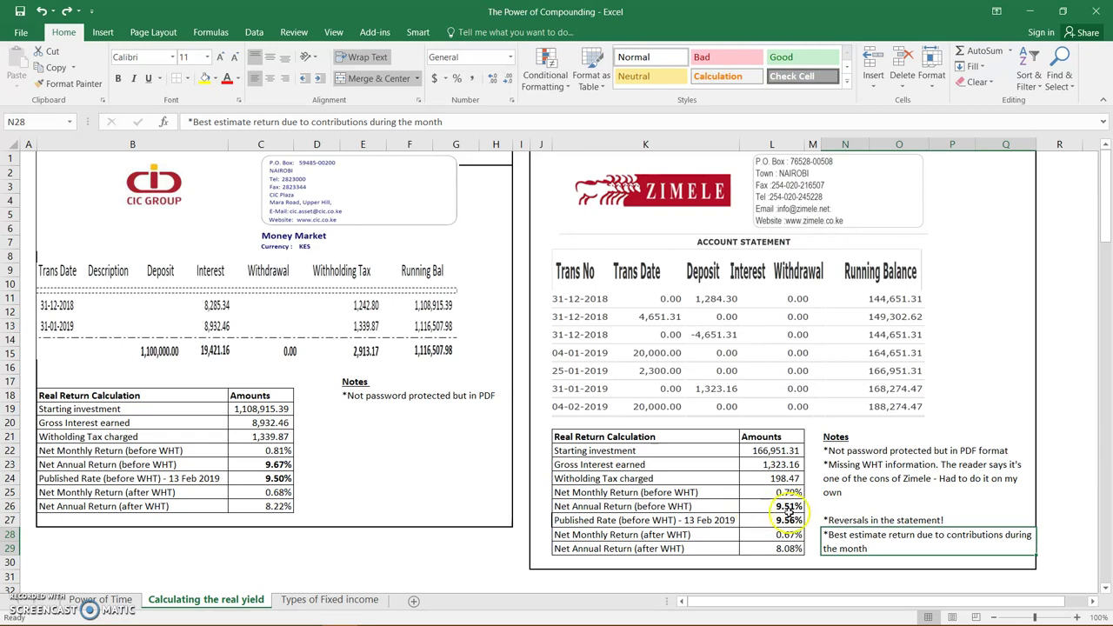
Re-commit Zimele's starting investment formula in L22.
left_click(761, 451)
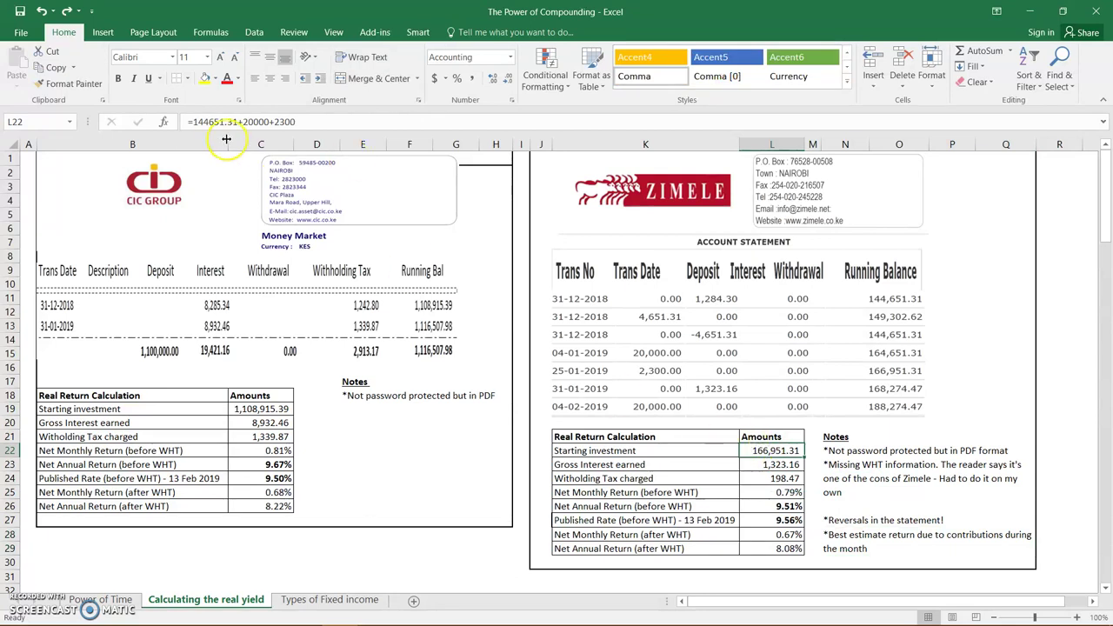
left_click(206, 121)
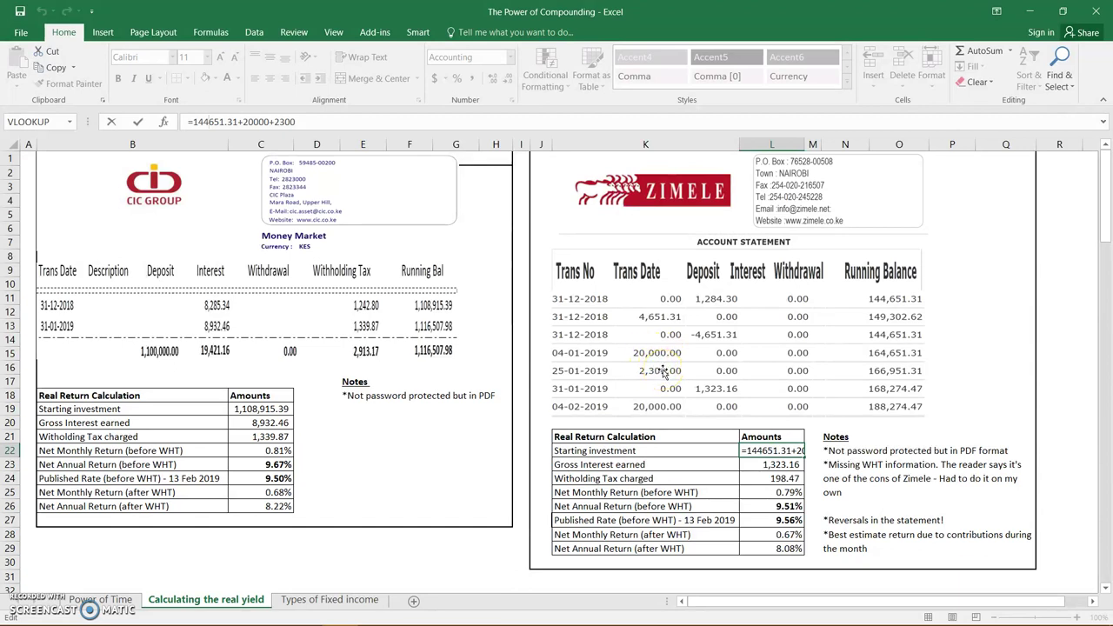
key("ctrl+Return")
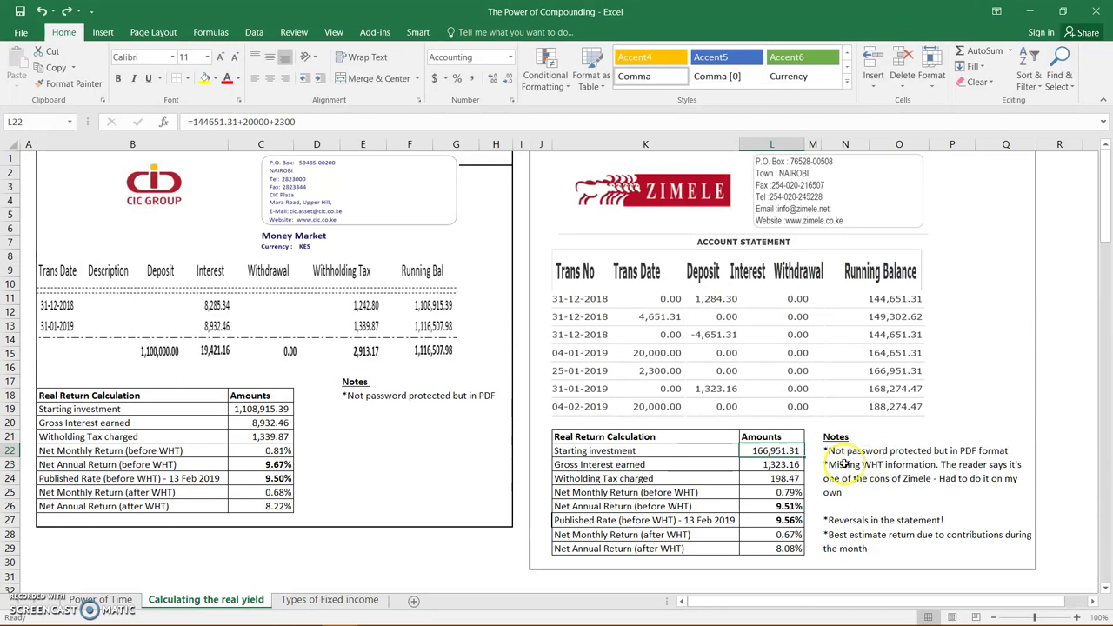
Confirm Zimele's L24 withholding tax of 198.47, then review its annual return and published rate.
left_click(750, 464)
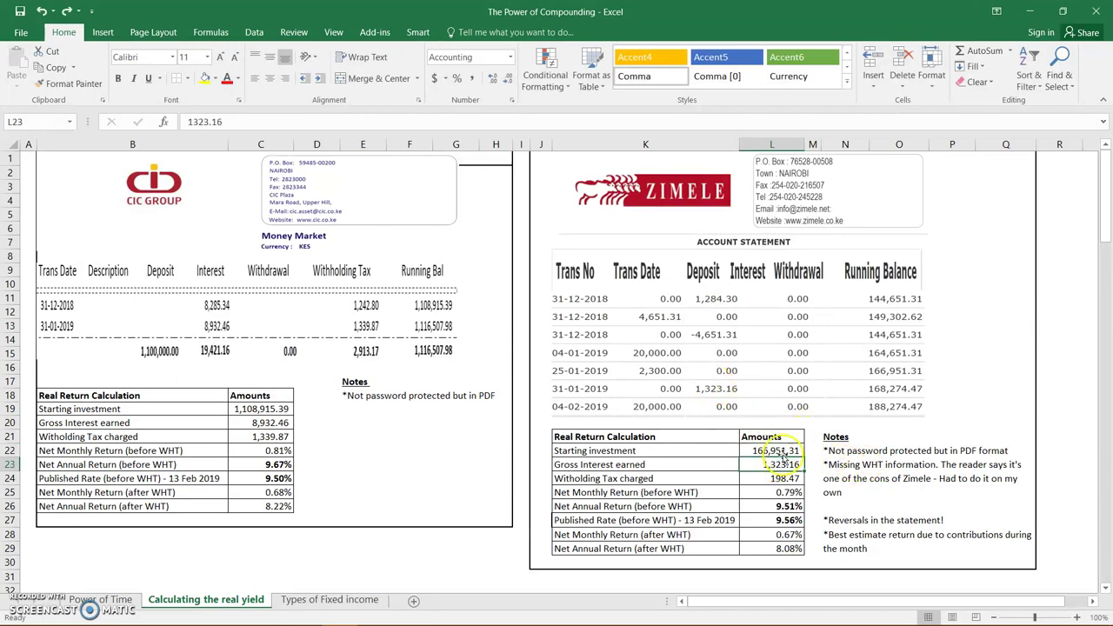
left_click(782, 479)
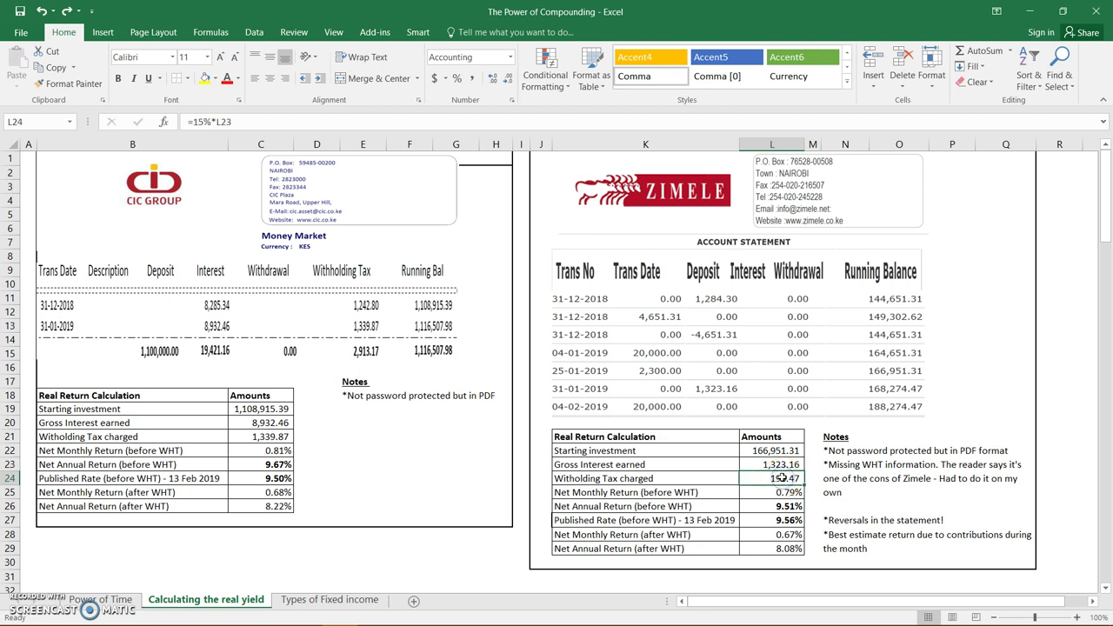
double_click(782, 478)
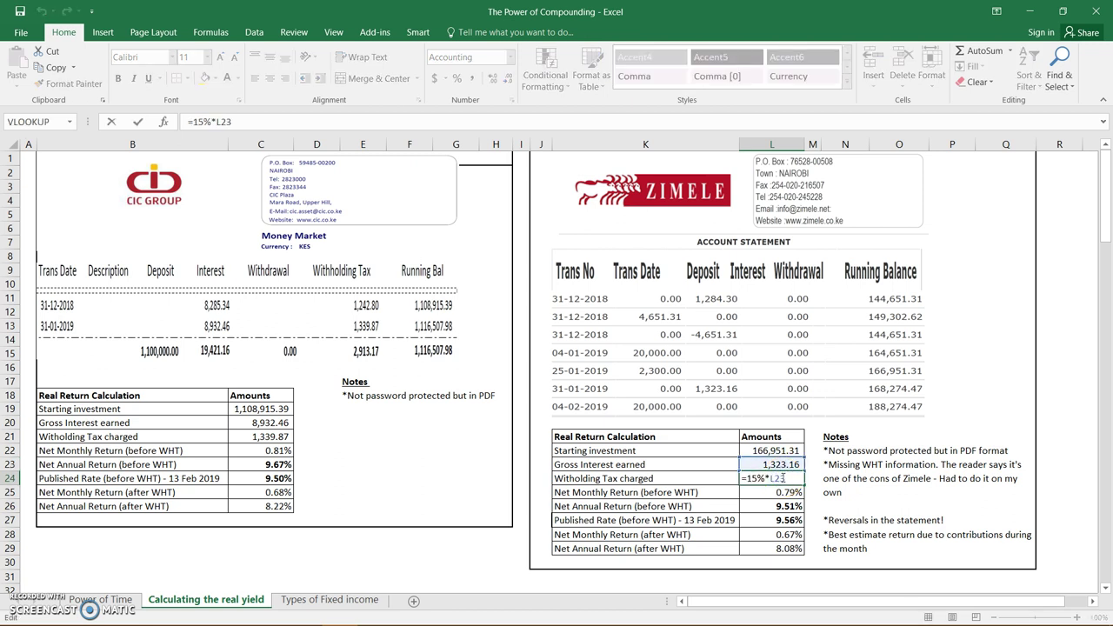
key("Escape")
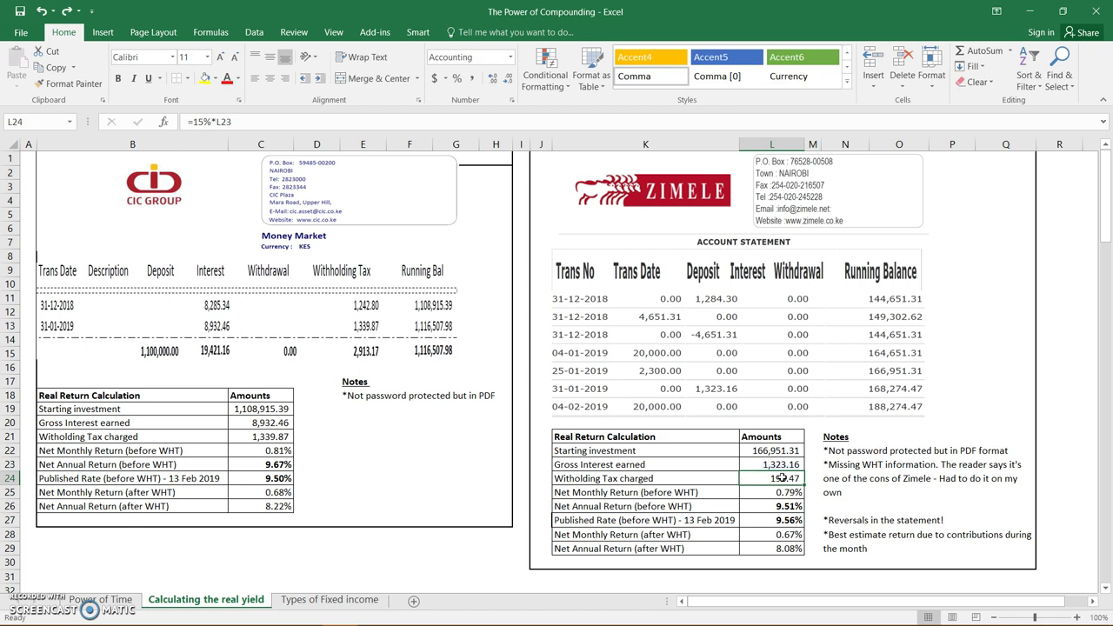
left_click(782, 505)
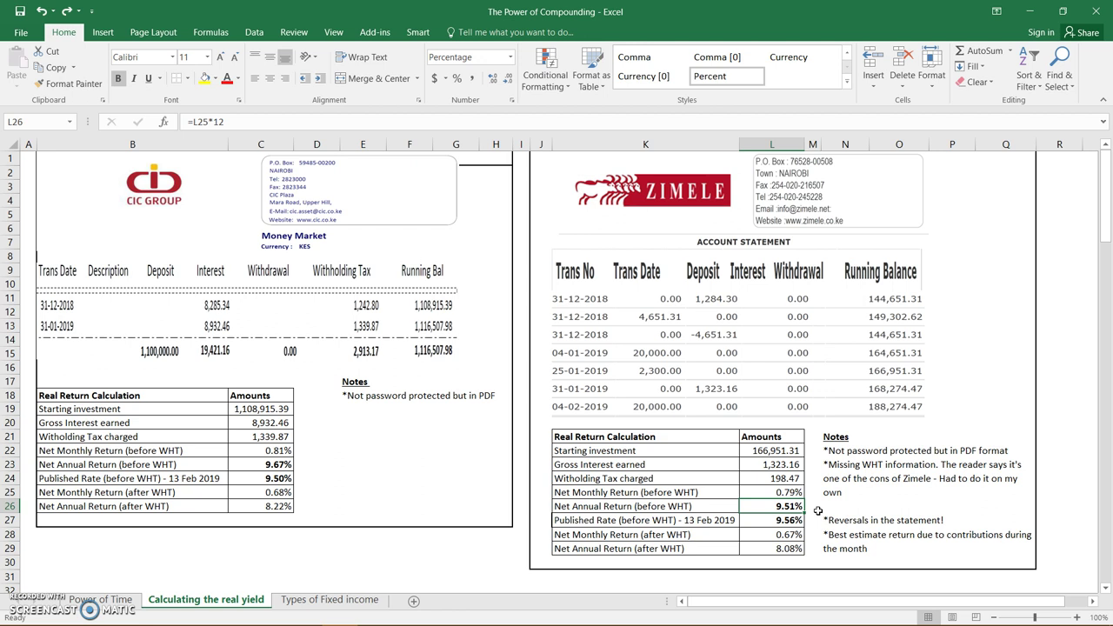
key("Down")
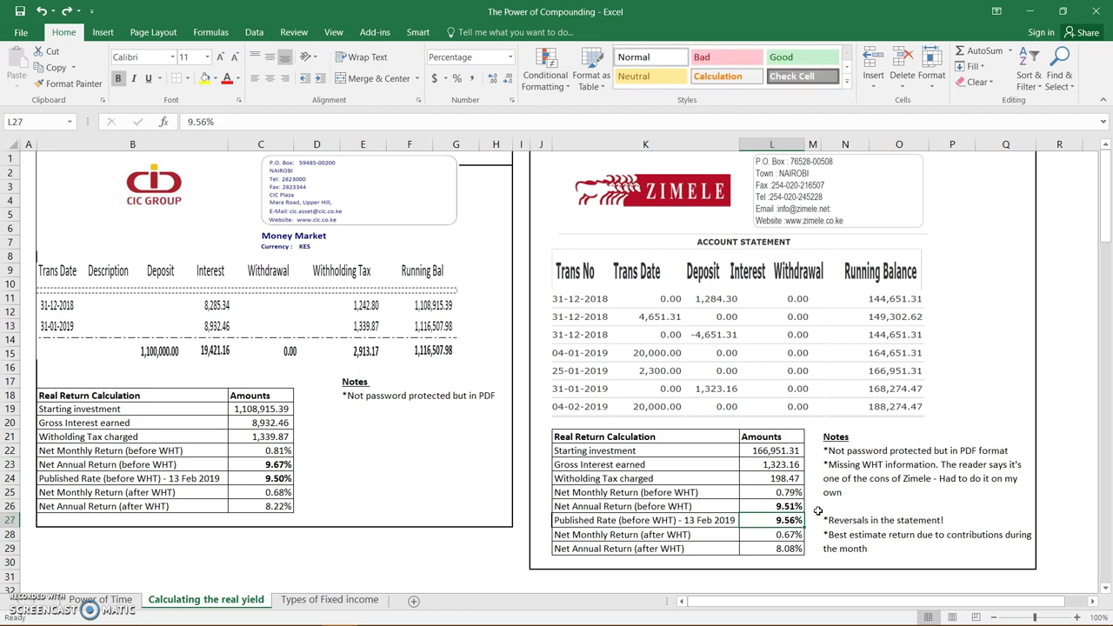
Compare Zimele's and CIC's annual returns with their published rates, then scroll to the Britam statement.
left_click(857, 534)
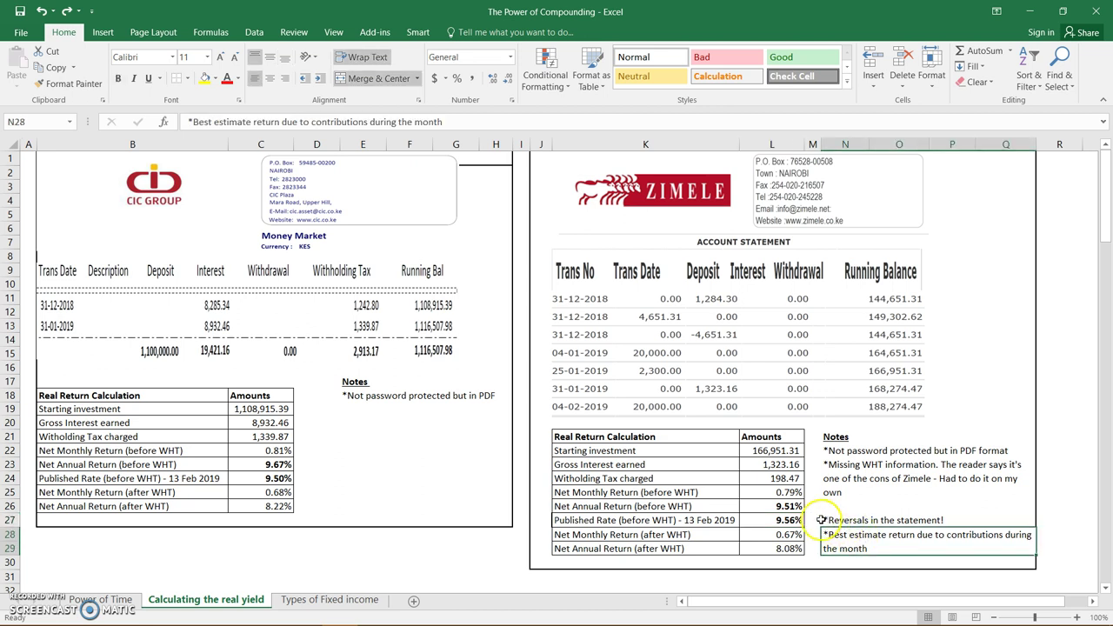
left_click(774, 505)
left_click_drag(774, 511, 775, 514)
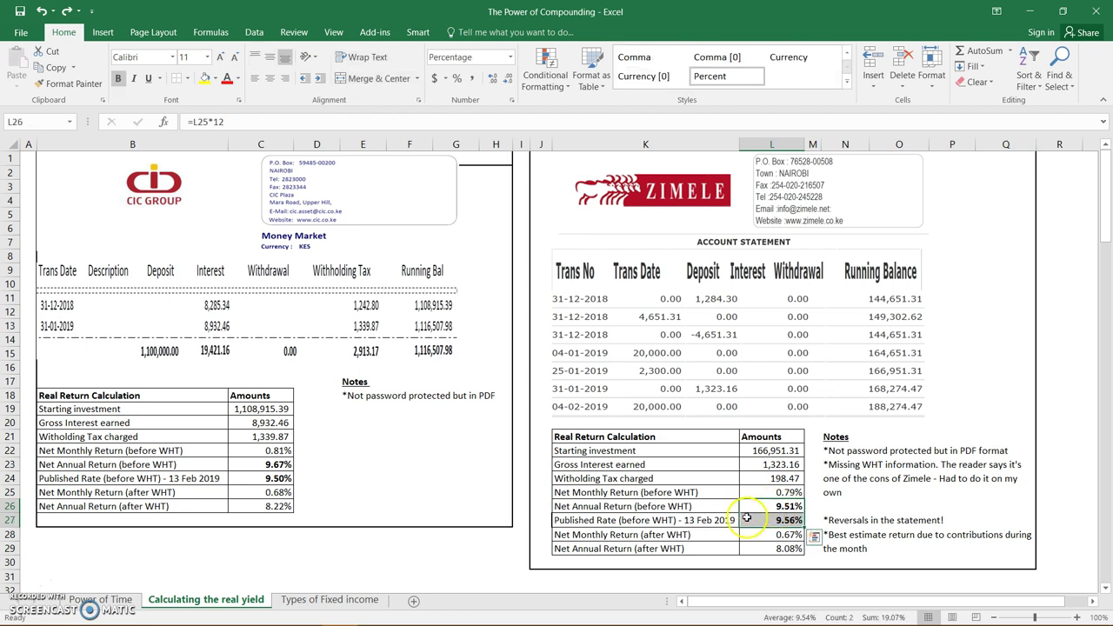
left_click_drag(250, 464, 259, 478)
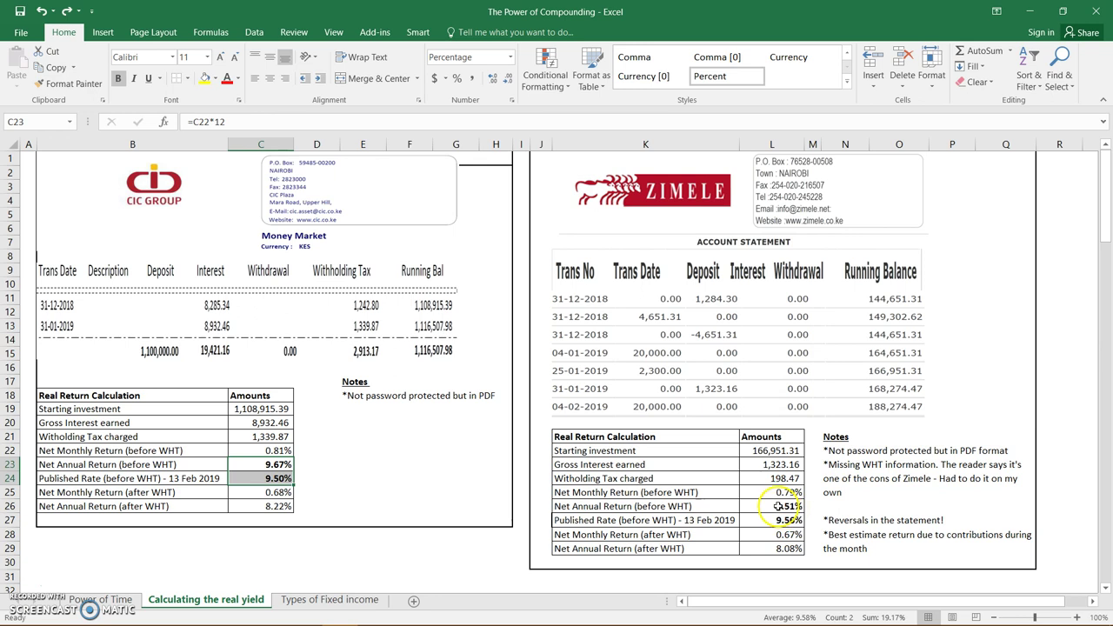
left_click_drag(789, 506, 787, 520)
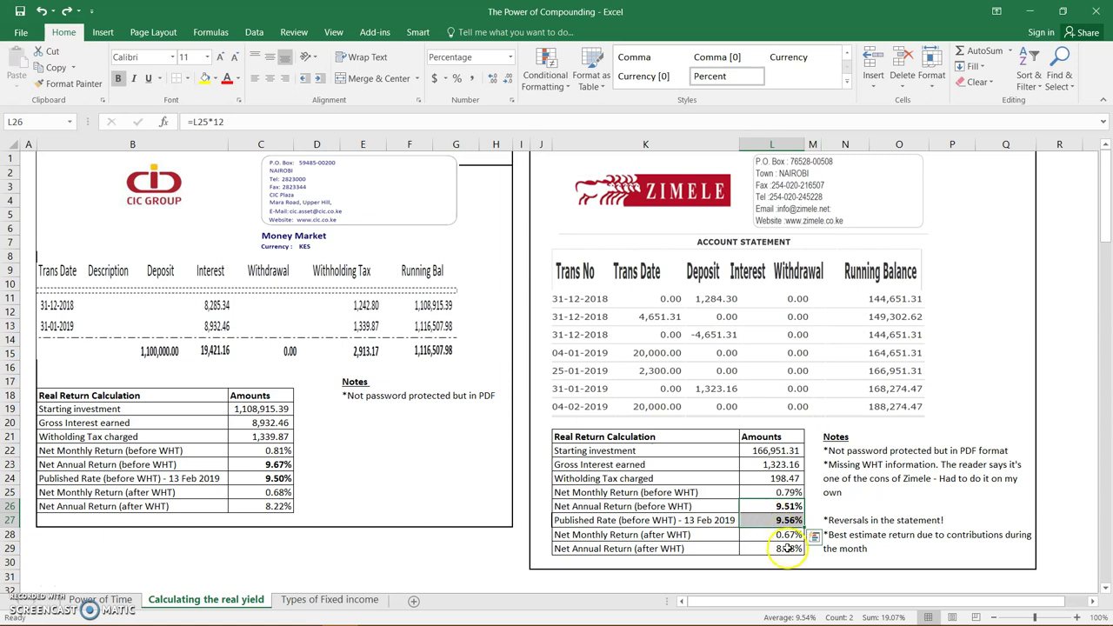
left_click(787, 548)
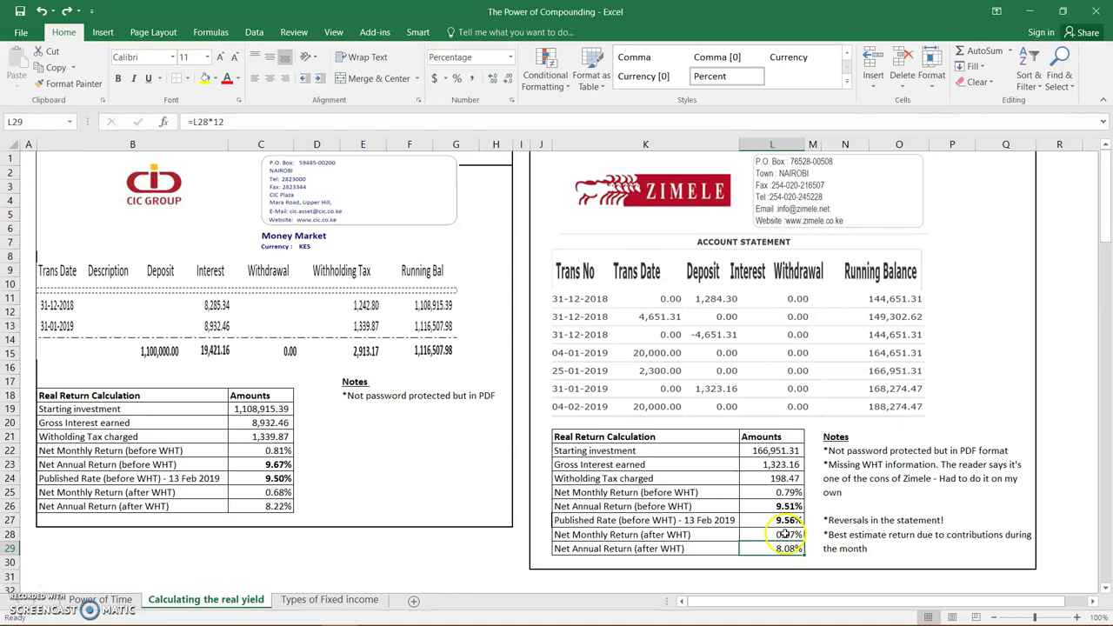
left_click(791, 548)
left_click_drag(1105, 218, 1110, 319)
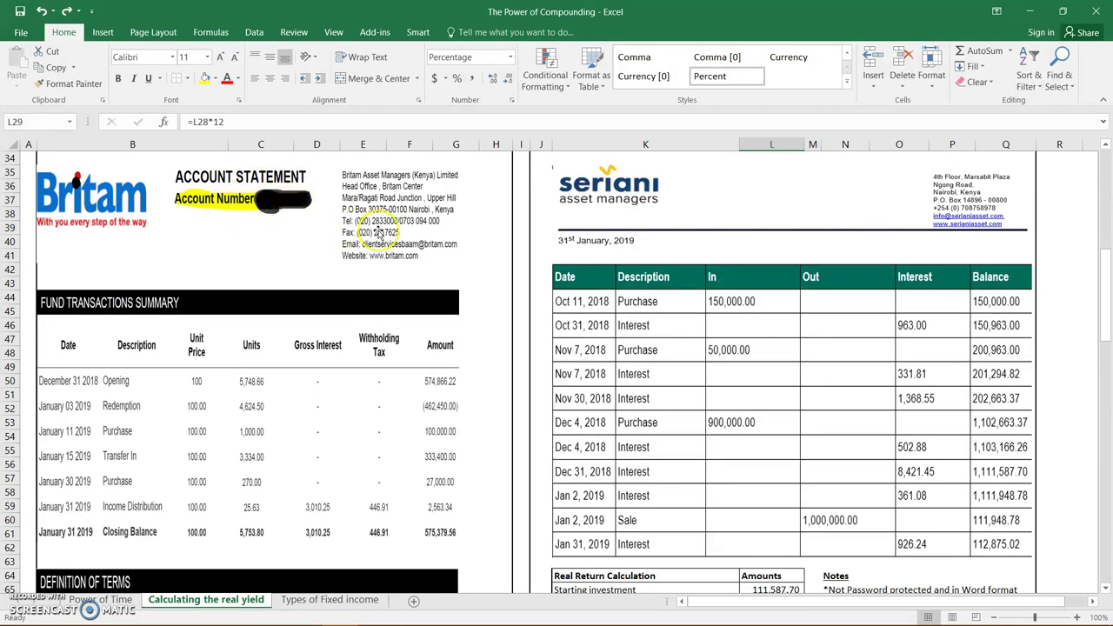
Scroll past the Britam statement picture to the Britam Real Return Calculation table at rows 100–108.
left_click(278, 459)
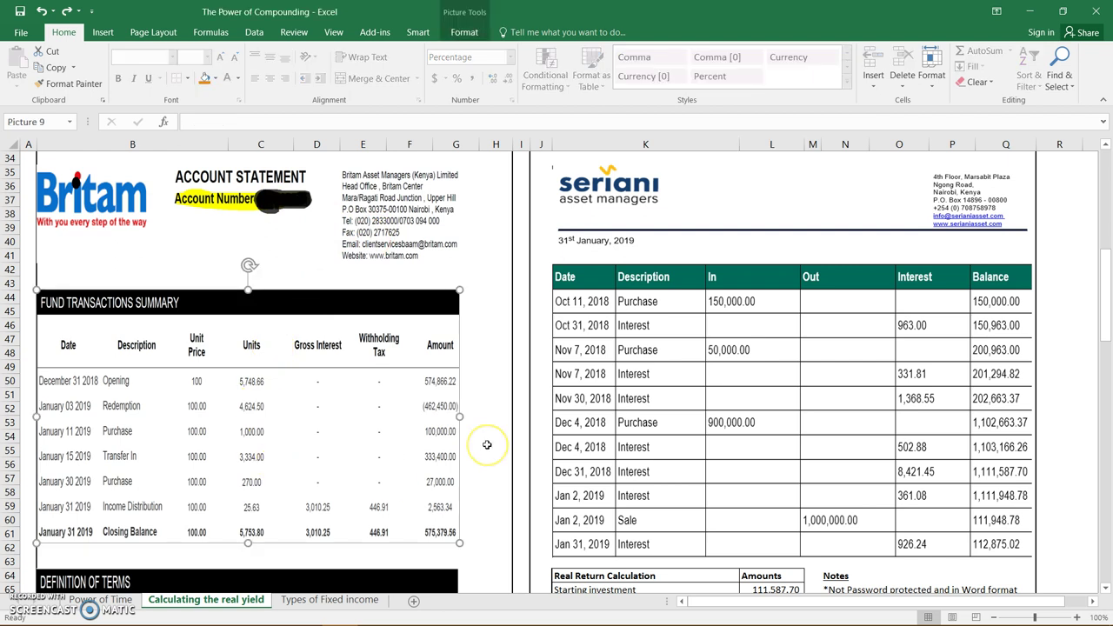
scroll(487, 445, "down", 1)
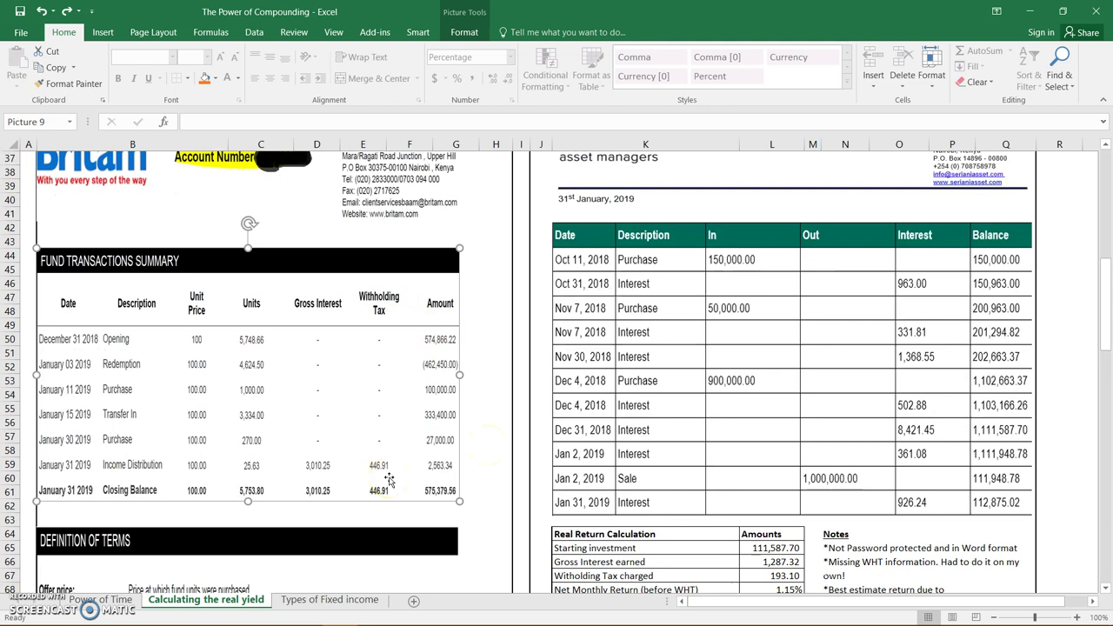
scroll(389, 480, "down", 5)
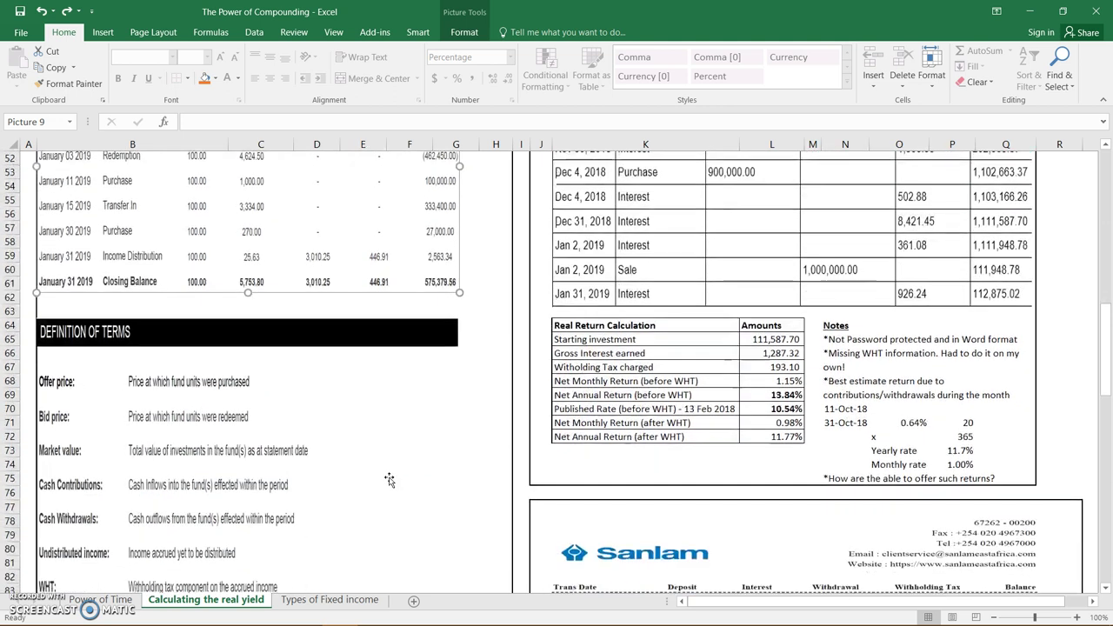
scroll(388, 480, "down", 3)
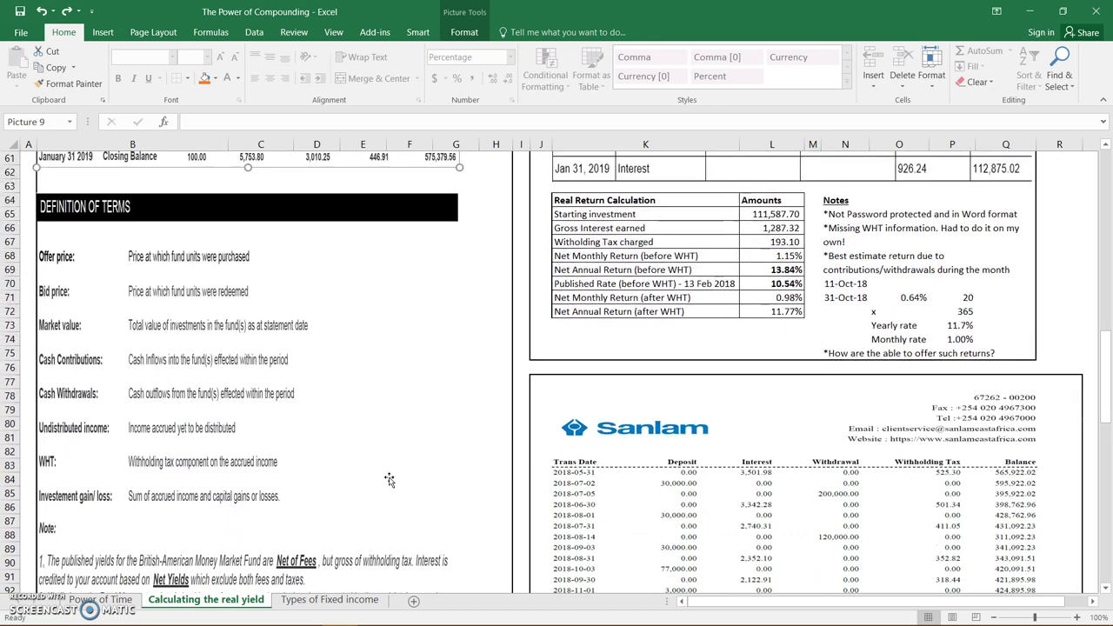
scroll(388, 480, "down", 1)
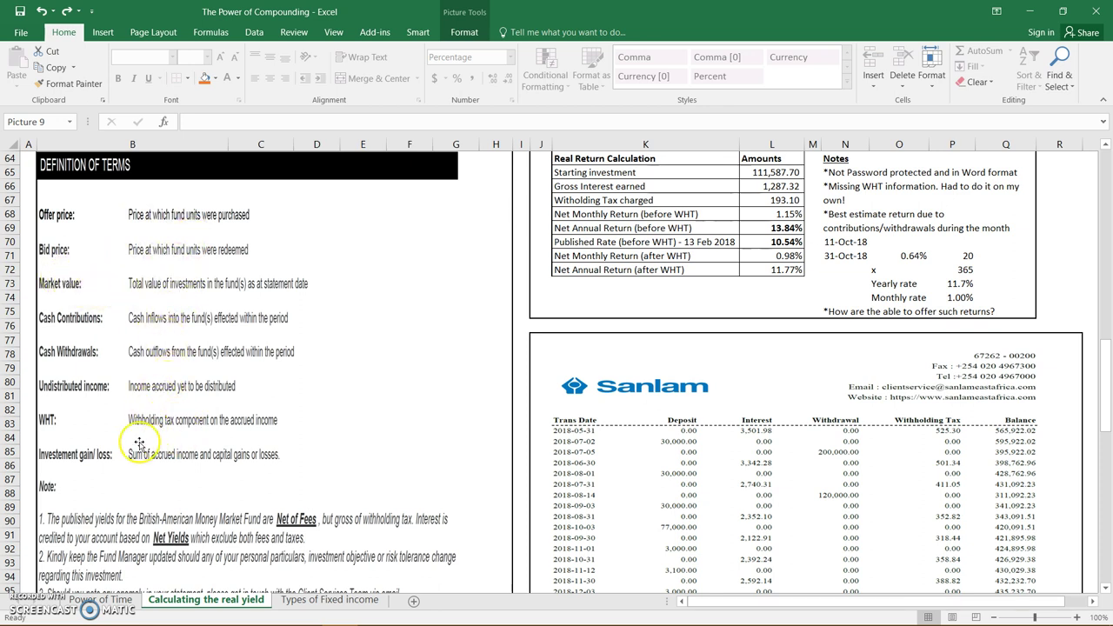
scroll(184, 458, "down", 4)
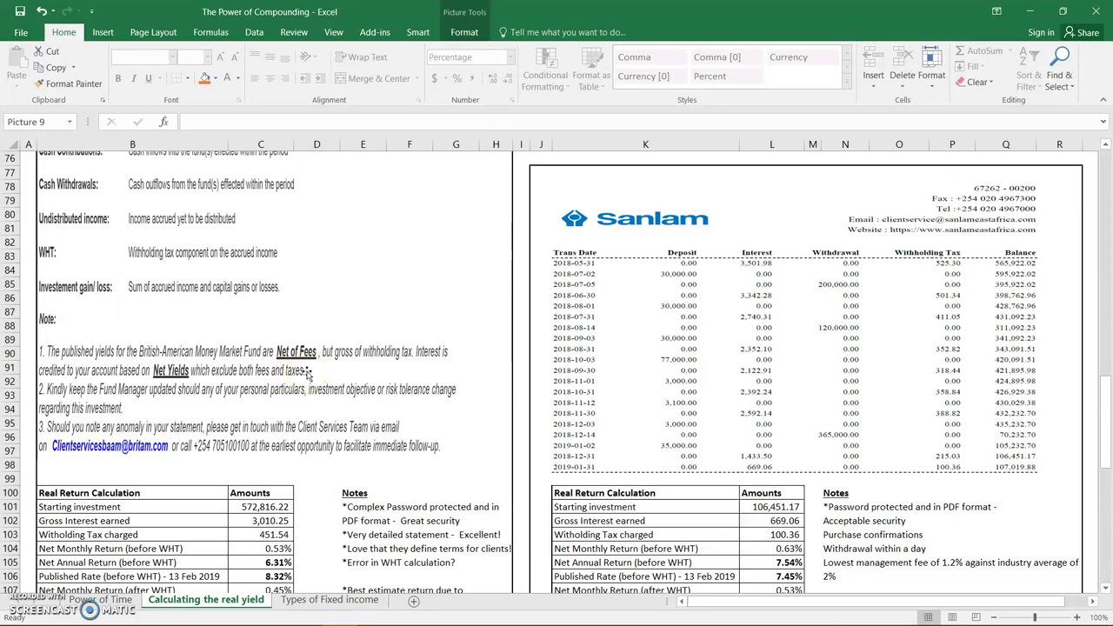
scroll(306, 373, "down", 4)
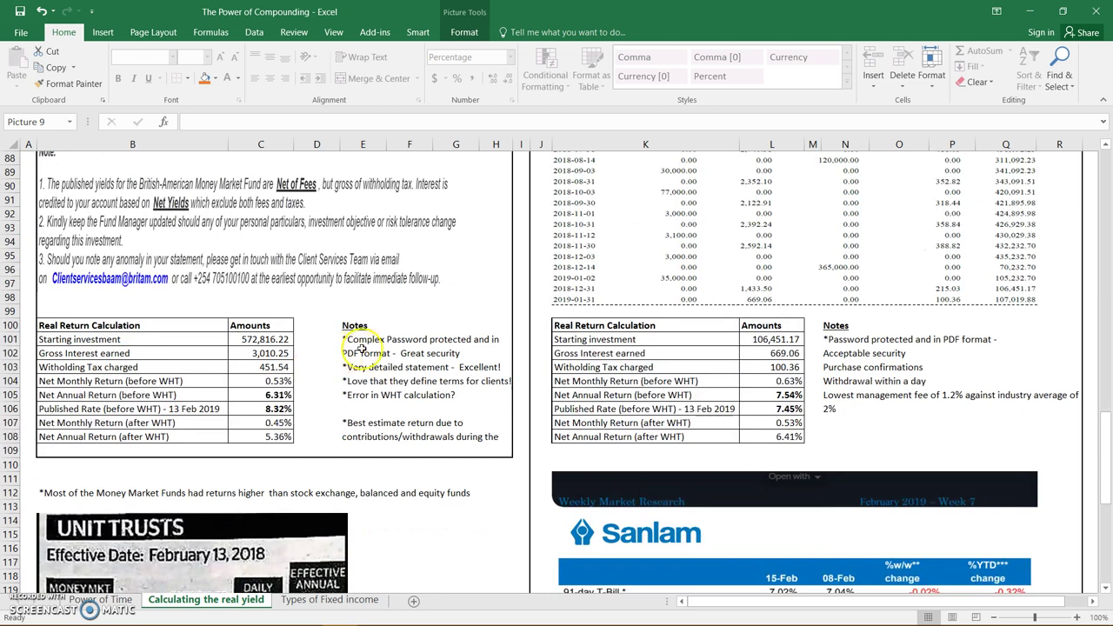
Read the Britam notes about the detailed statement and defined terms.
left_click(361, 349)
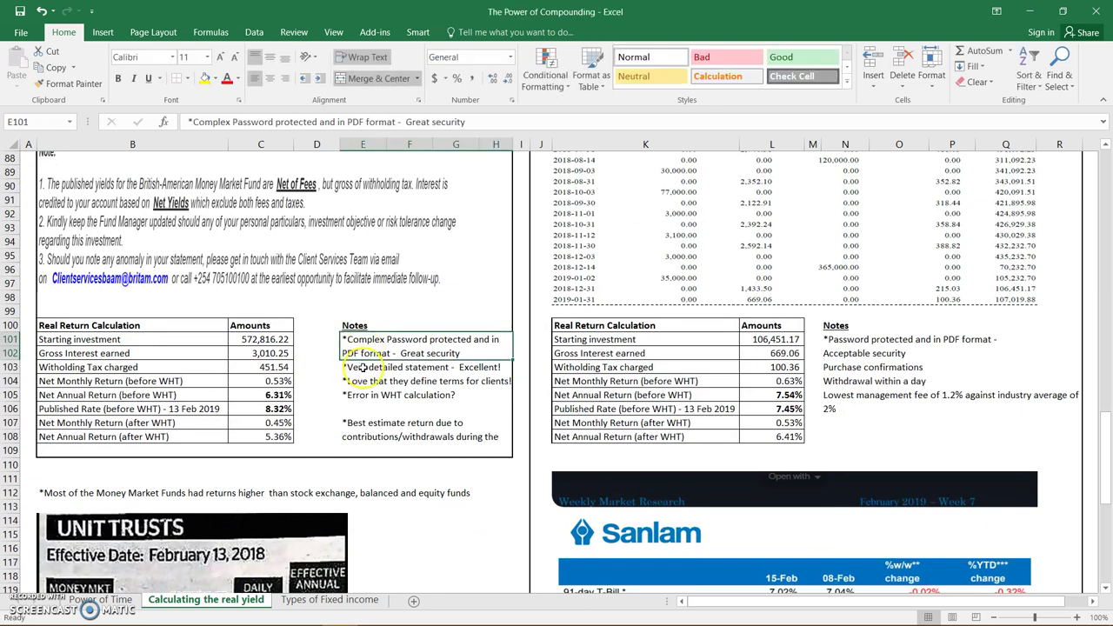
left_click(362, 367)
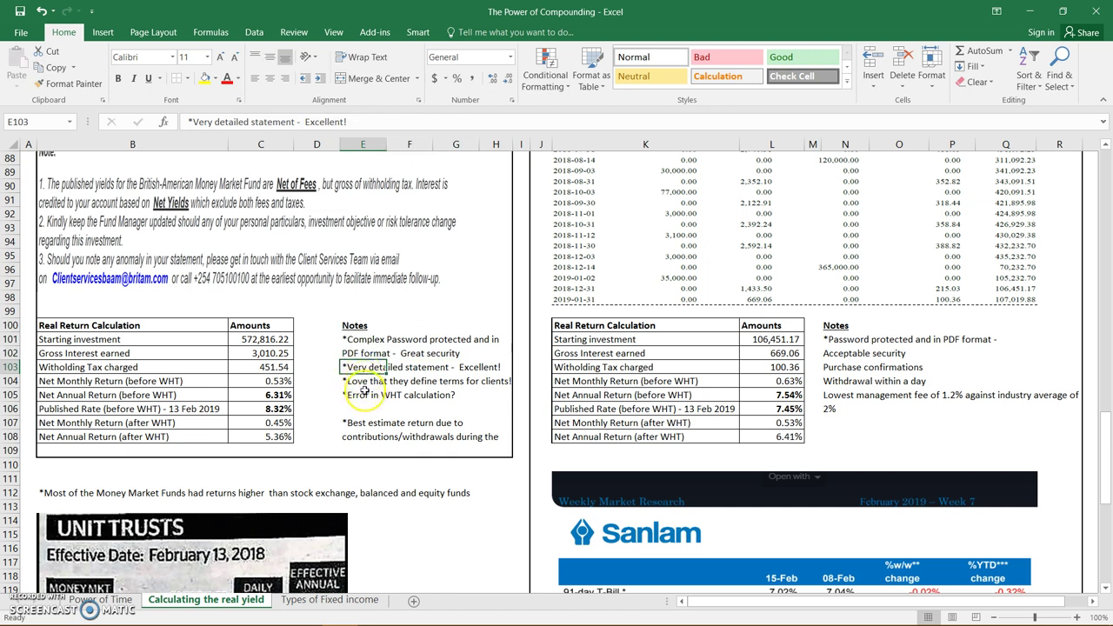
left_click(358, 382)
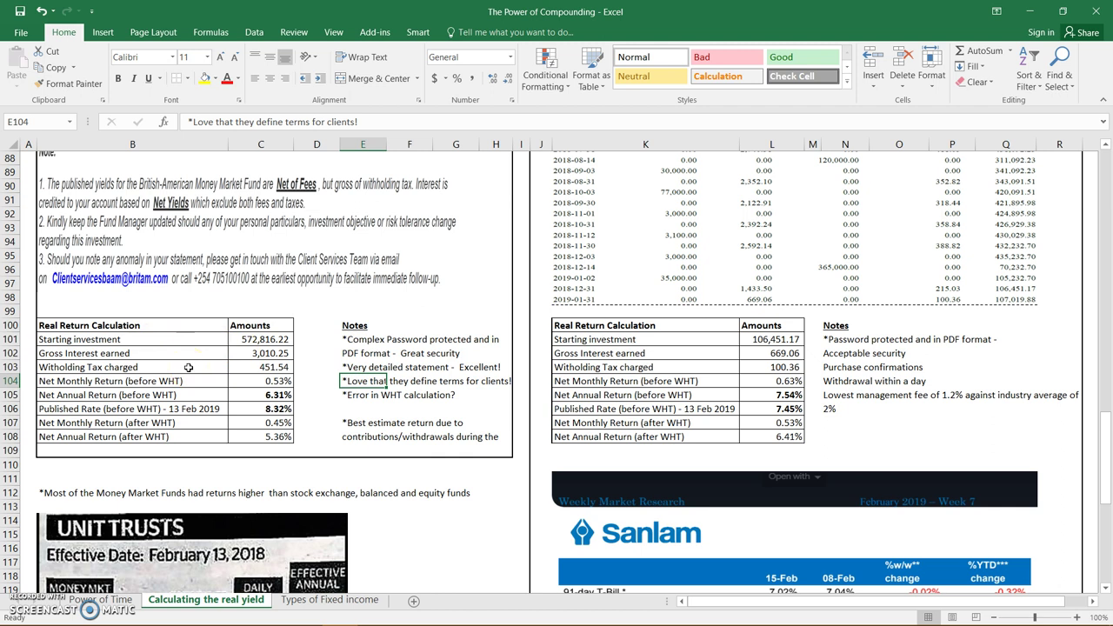
scroll(187, 367, "up", 3)
Check C101's formula terms against the statement's opening balance, redemption and transfer-in amounts.
left_click(254, 469)
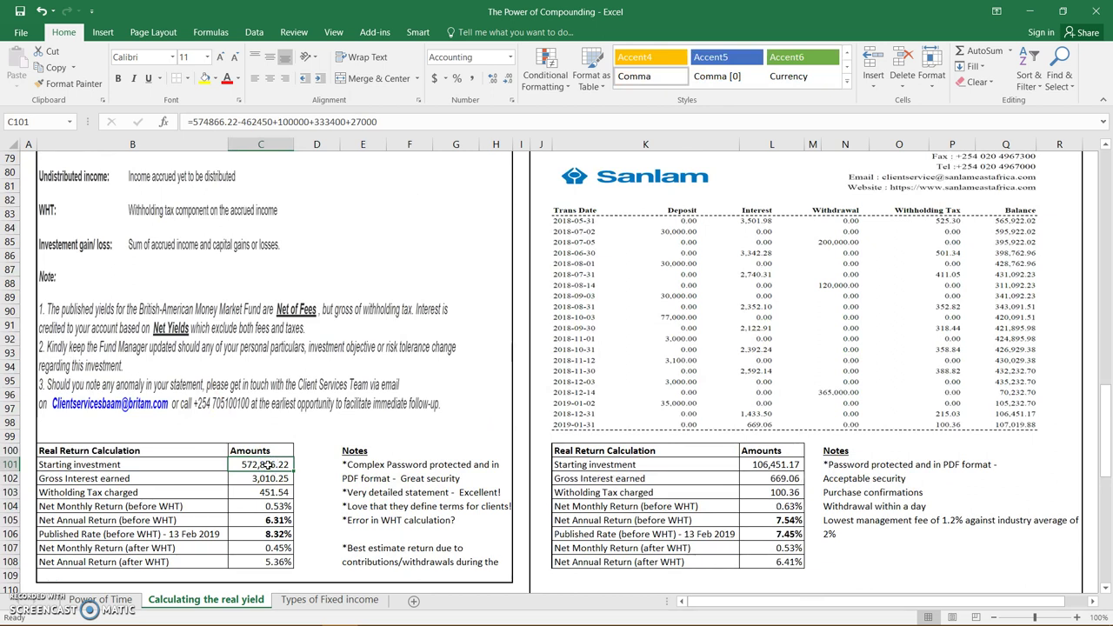
left_click(284, 466)
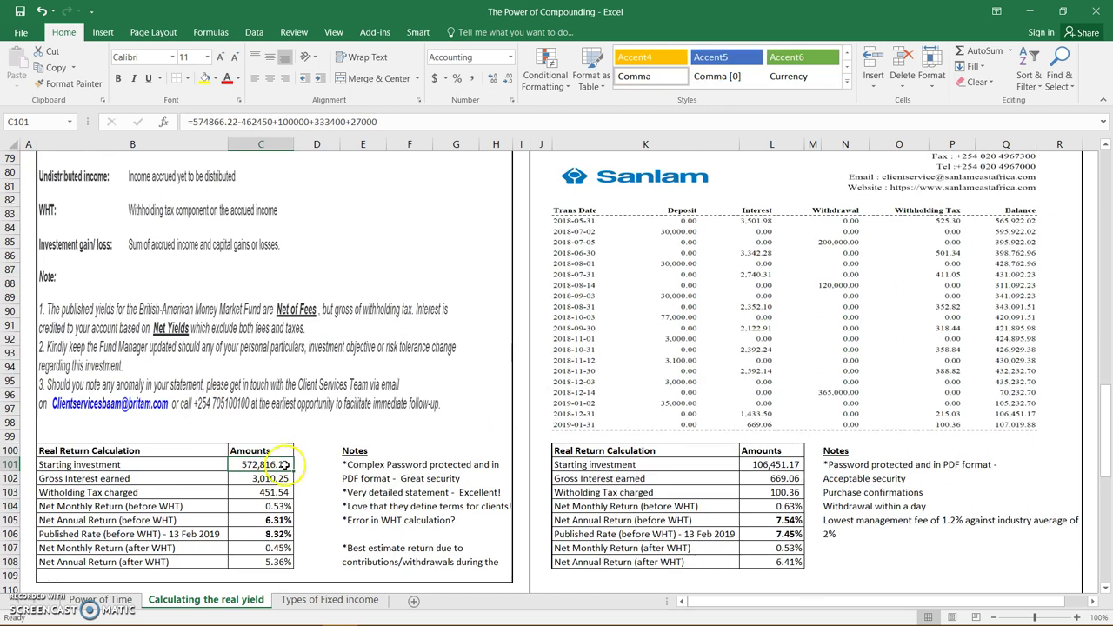
left_click(219, 122)
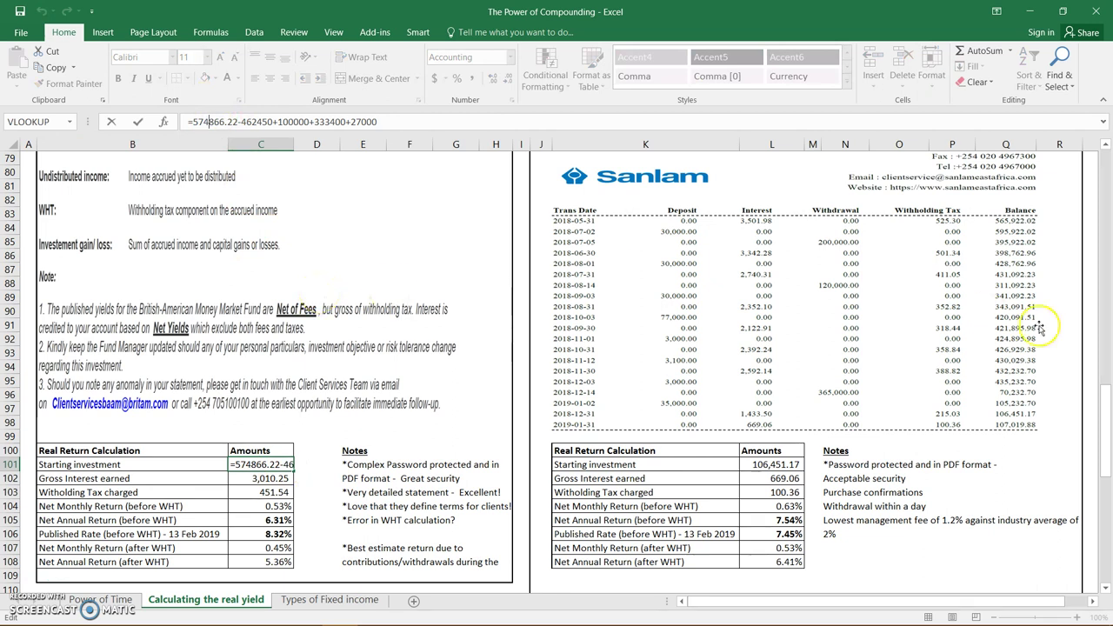
left_click_drag(1107, 405, 1108, 353)
left_click(458, 284)
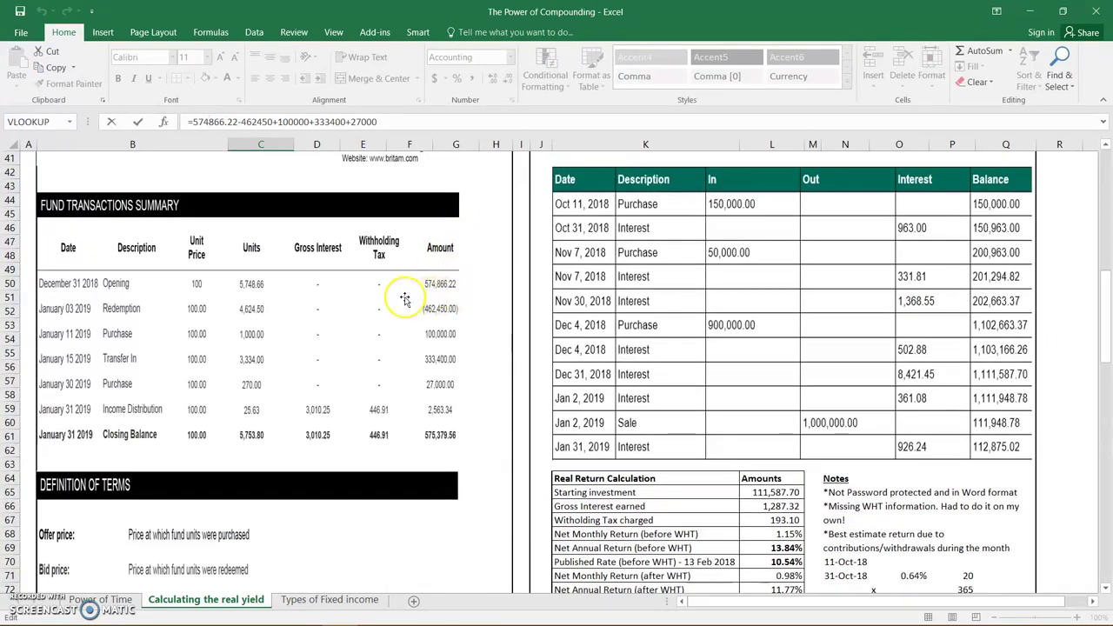
left_click(244, 311)
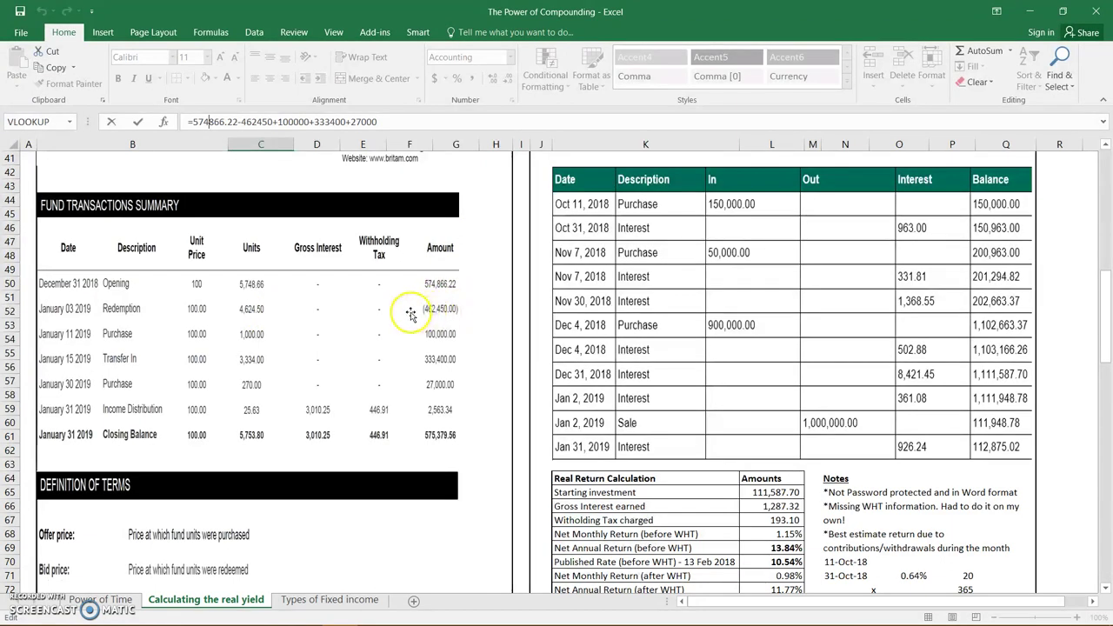
left_click(263, 121)
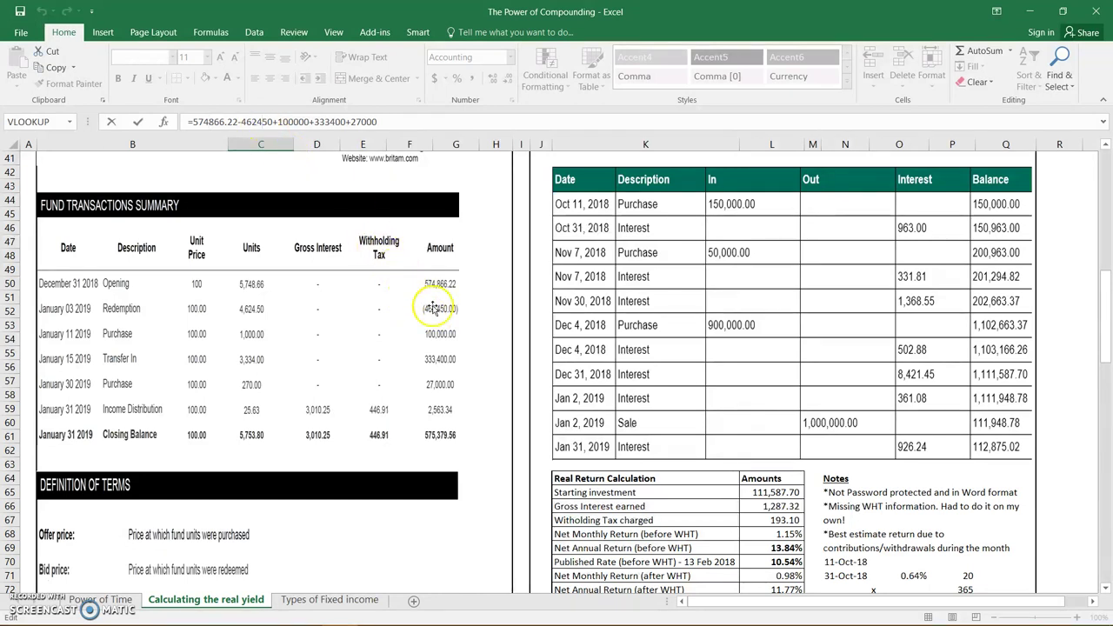
left_click(328, 121)
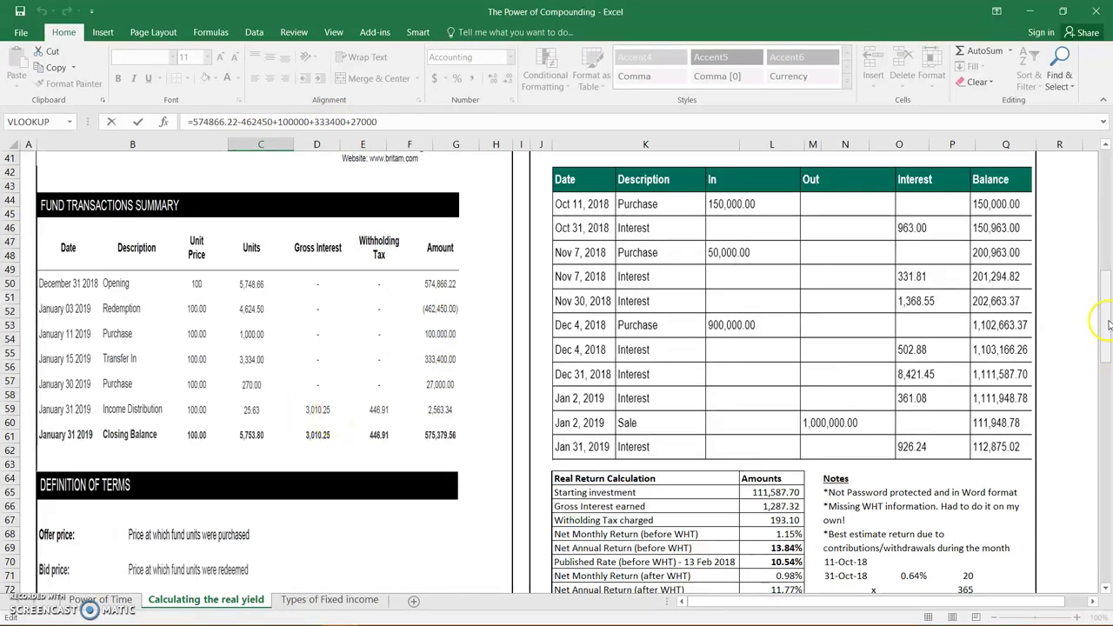
left_click_drag(1110, 324, 1110, 446)
key("Return")
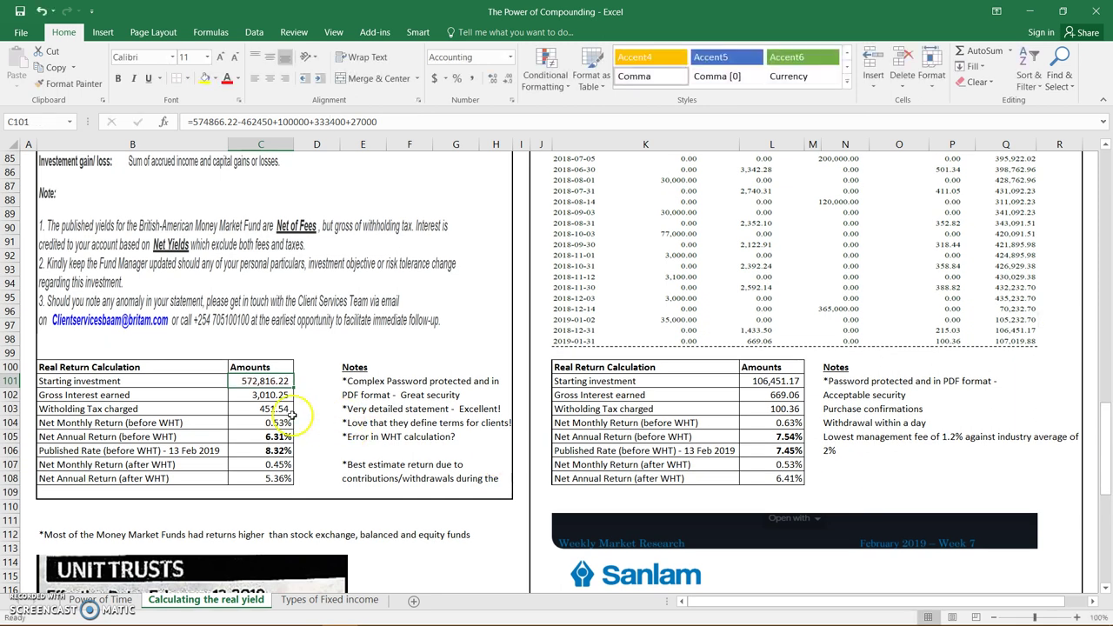
left_click(261, 407)
left_click(259, 396)
right_click(259, 397)
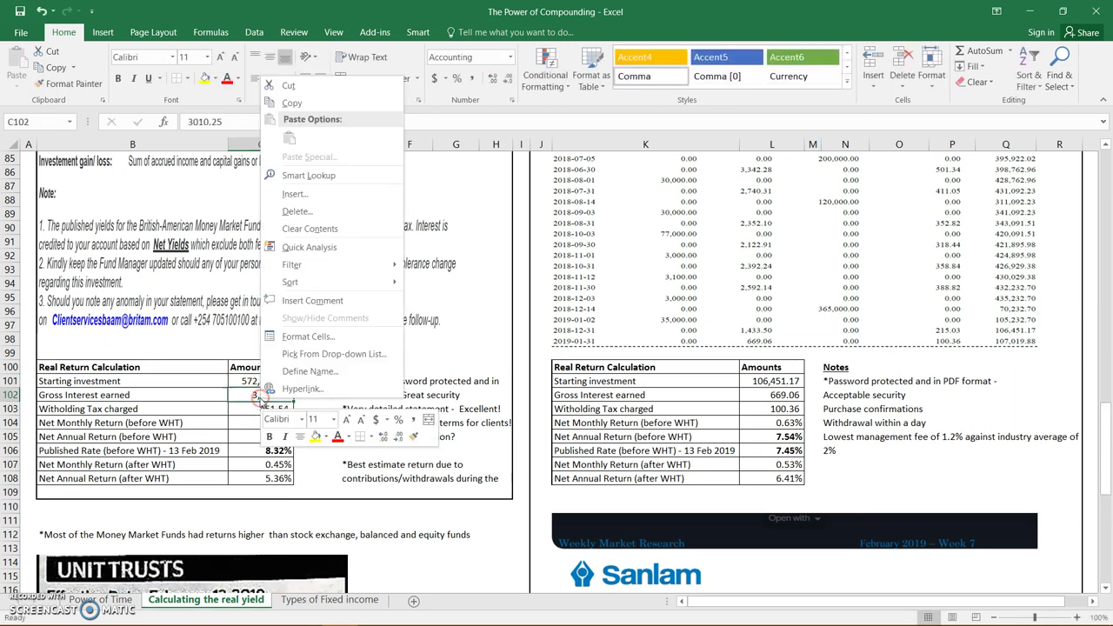
left_click(250, 396)
left_click(261, 408)
type("=15%*C102")
key("Return")
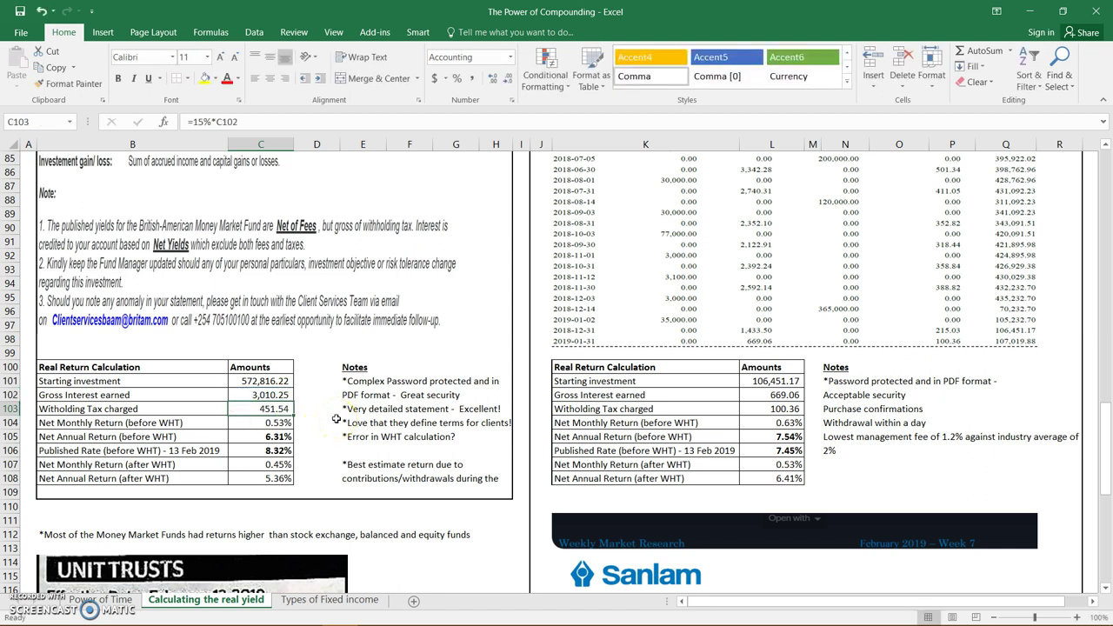
scroll(336, 420, "up", 17)
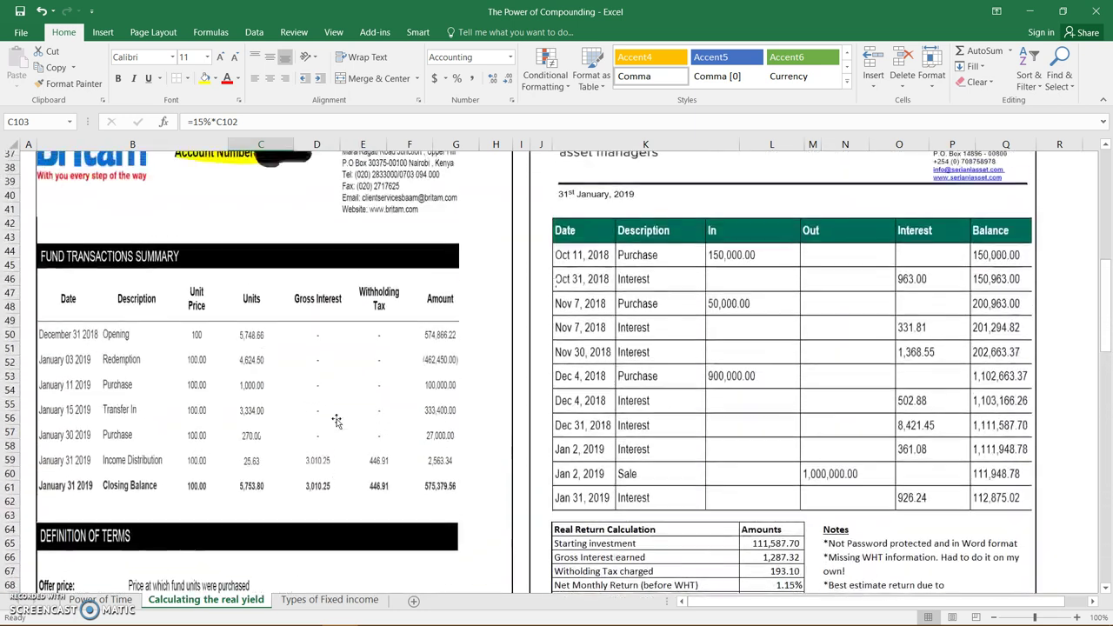
scroll(336, 420, "up", 1)
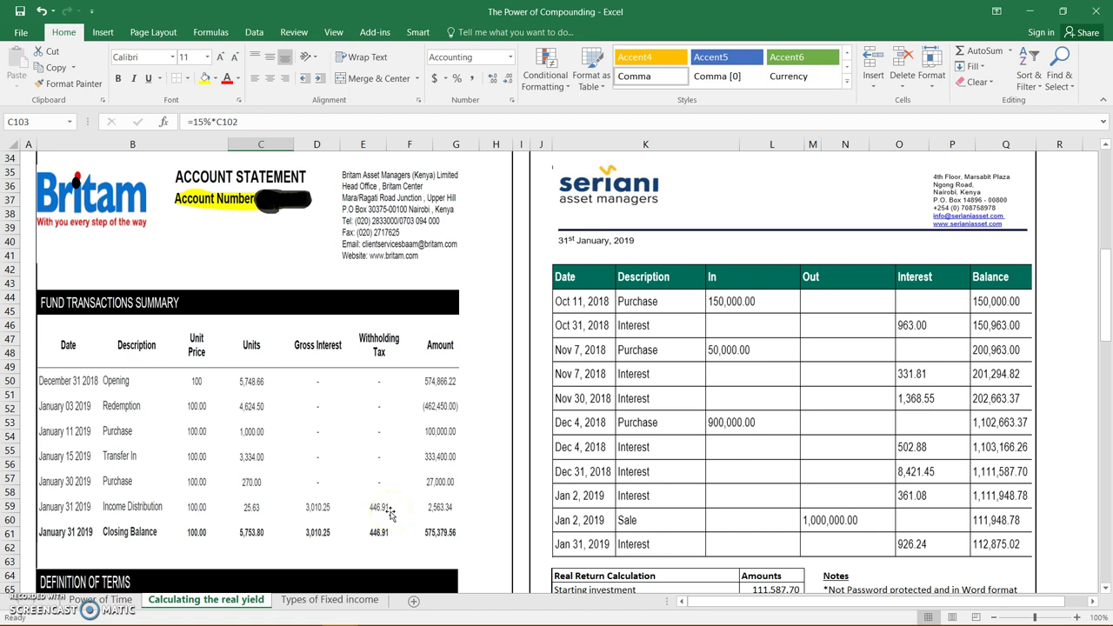
scroll(389, 513, "down", 19)
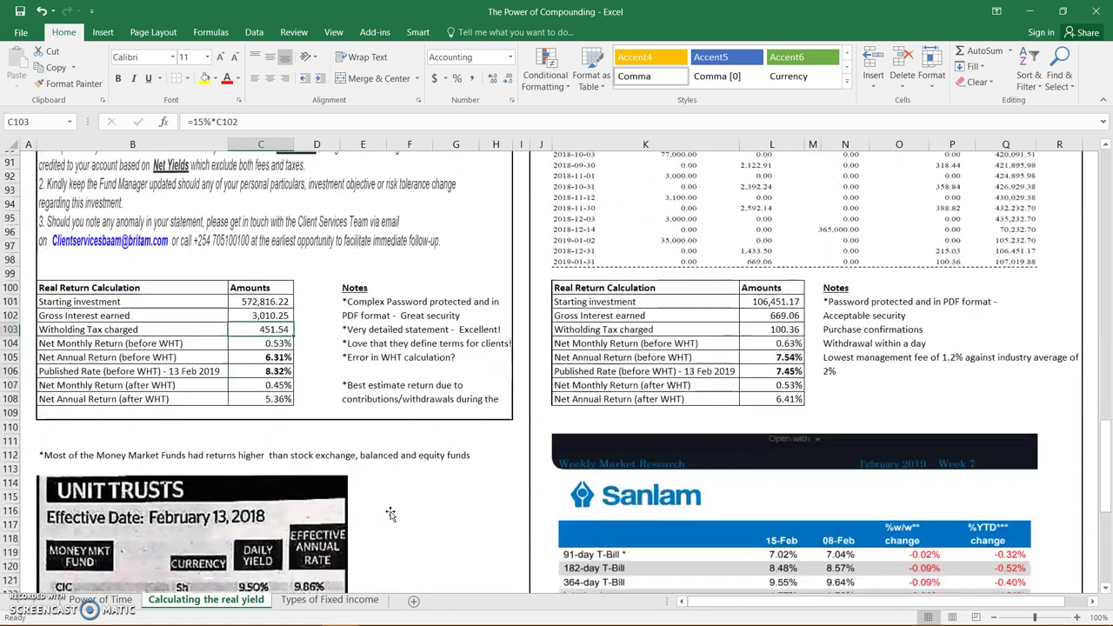
left_click(369, 366)
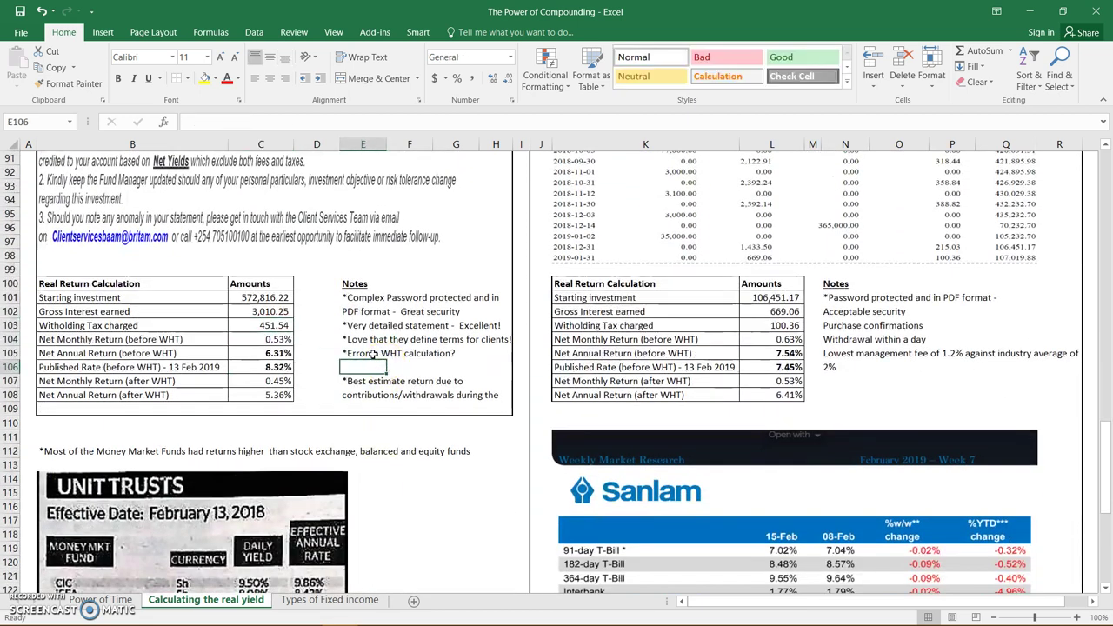
left_click(371, 353)
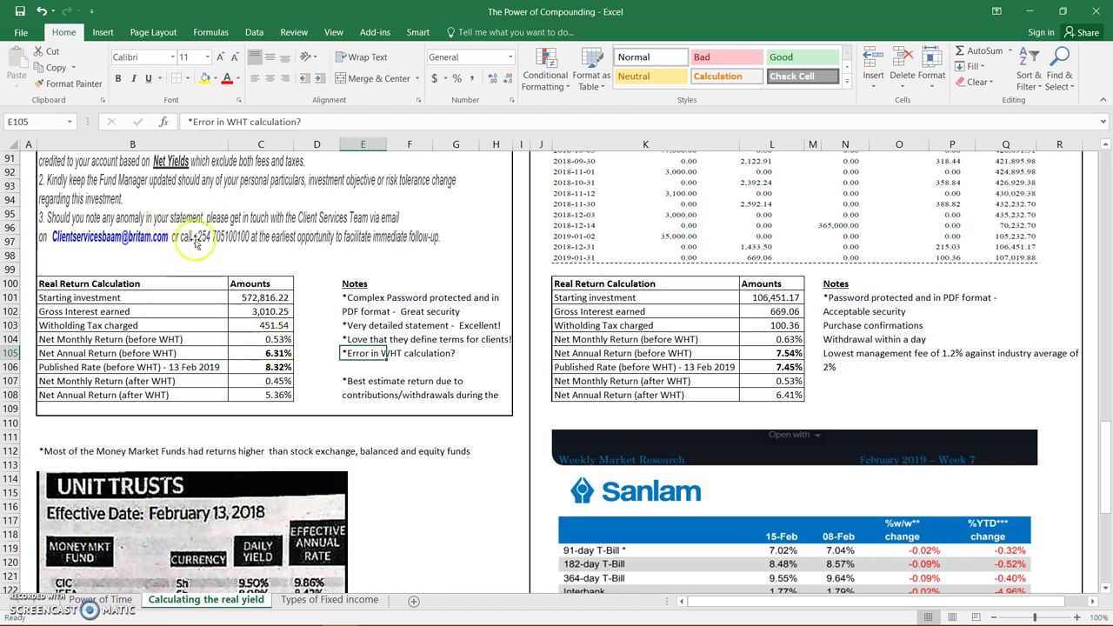
scroll(339, 258, "up", 2)
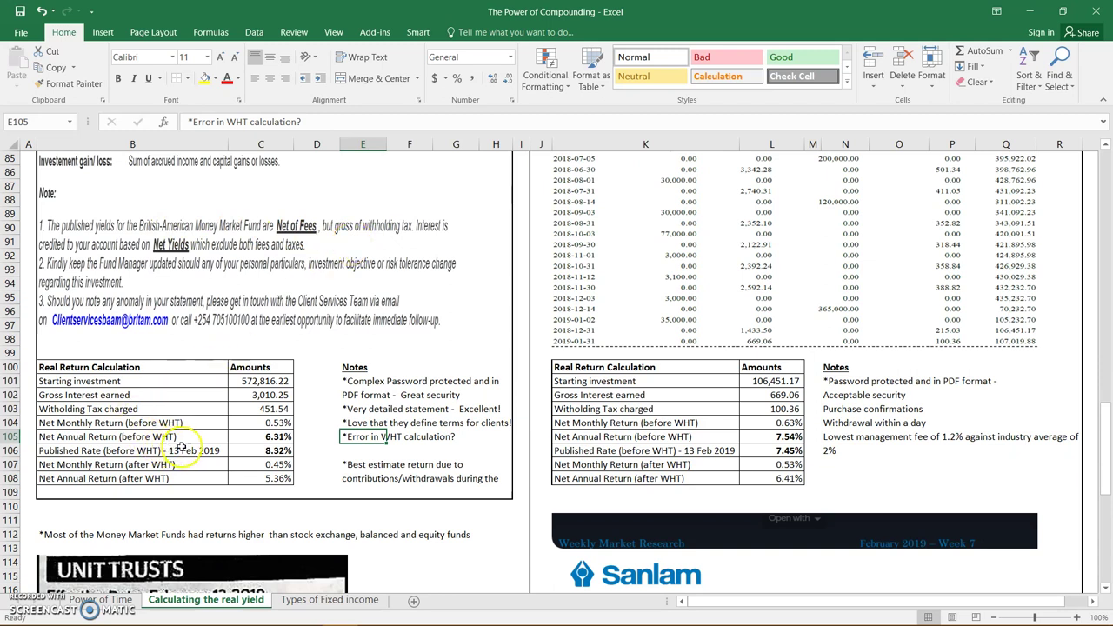
left_click(254, 436)
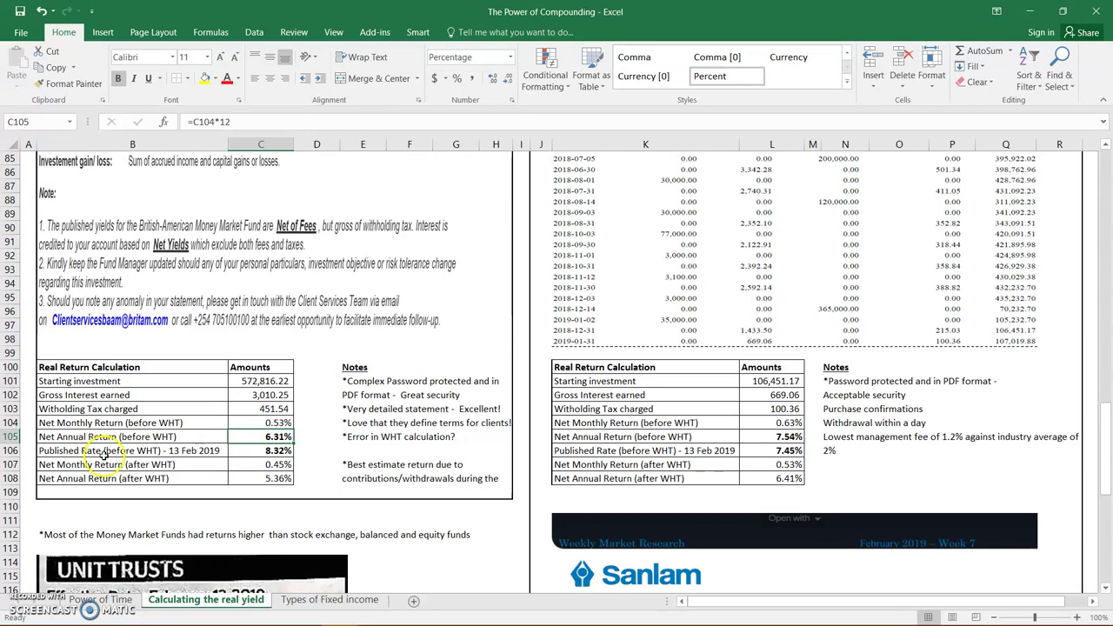
left_click(265, 450)
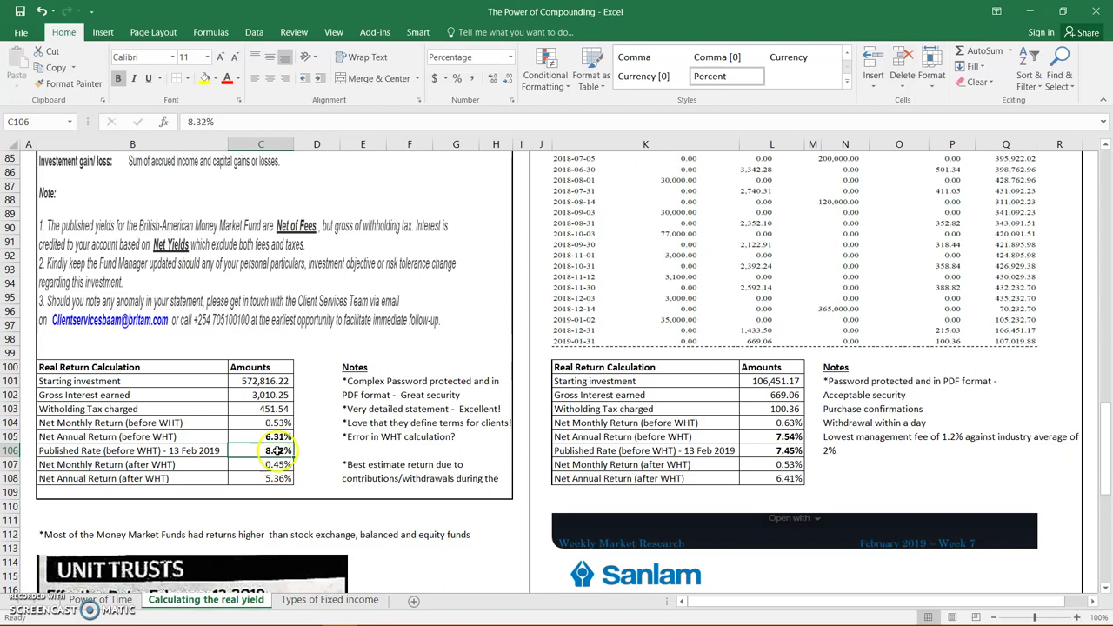
Confirm C107's monthly after-WHT formula =(C102-C103)/C101, giving 0.45%.
double_click(281, 466)
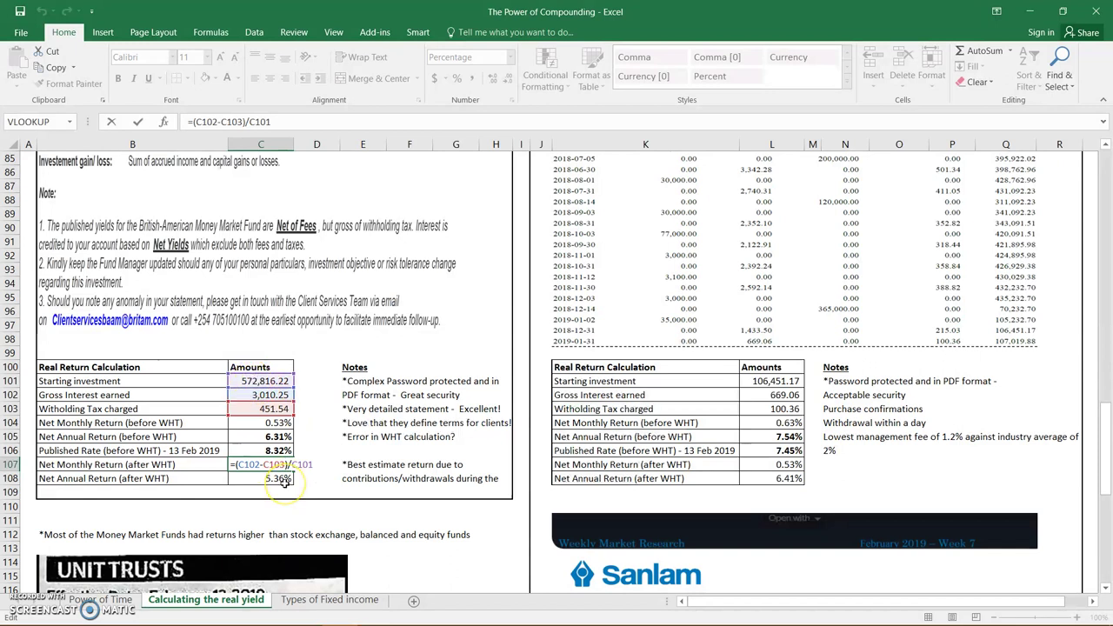
key("Return")
left_click(245, 467)
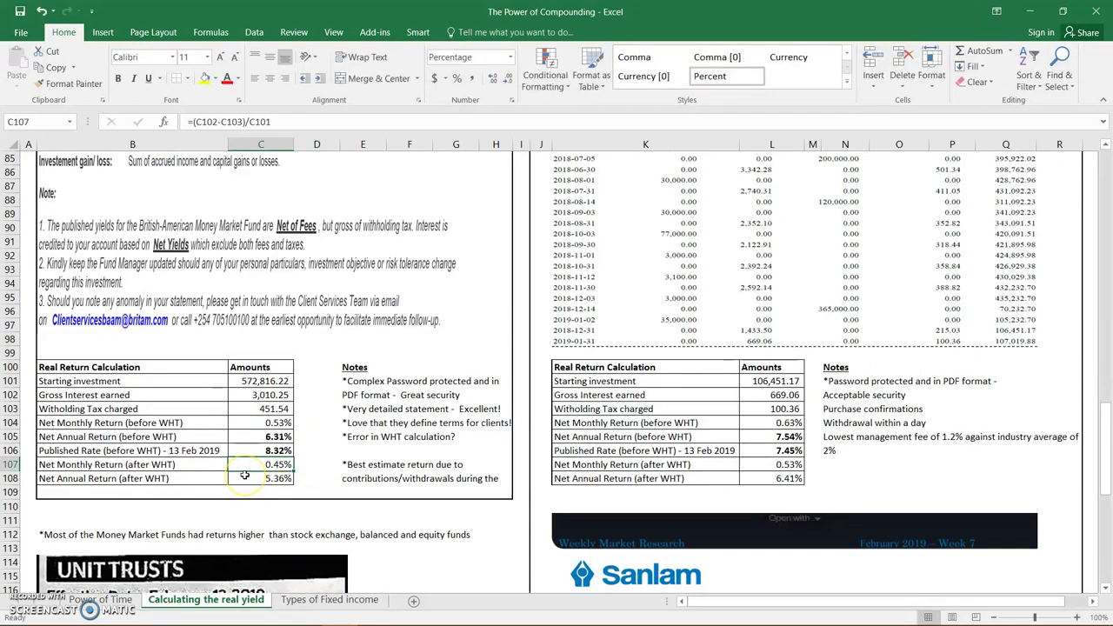
Enter =C107*12 in C108 for a 5.36% annual after-WHT return.
left_click(244, 476)
type("=C107*12")
key("Return")
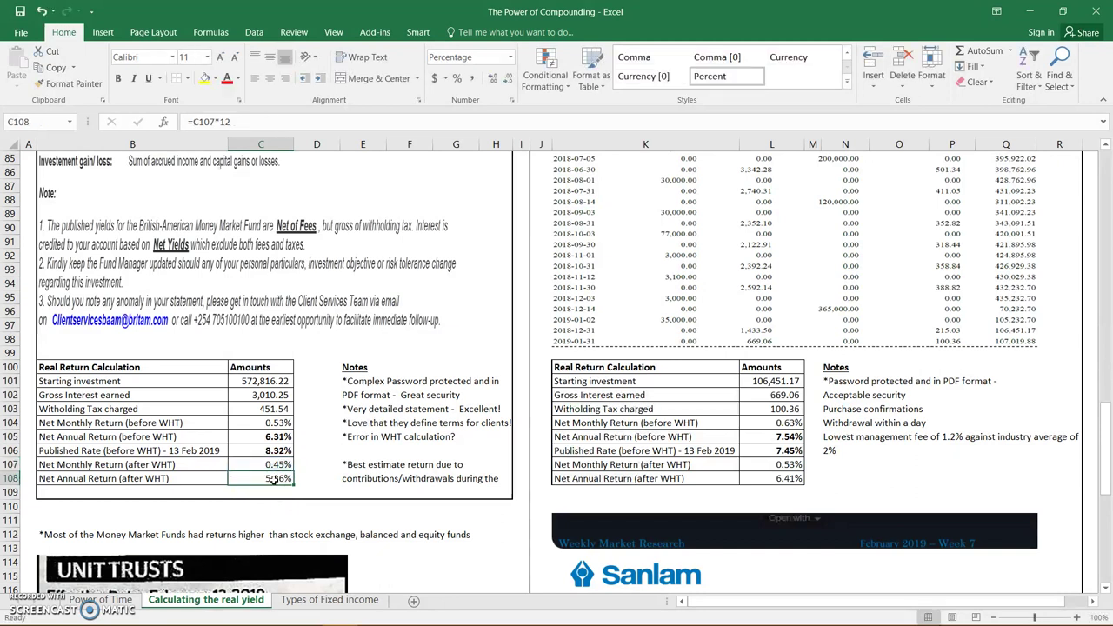
left_click(270, 484)
left_click(273, 485)
scroll(789, 492, "up", 12)
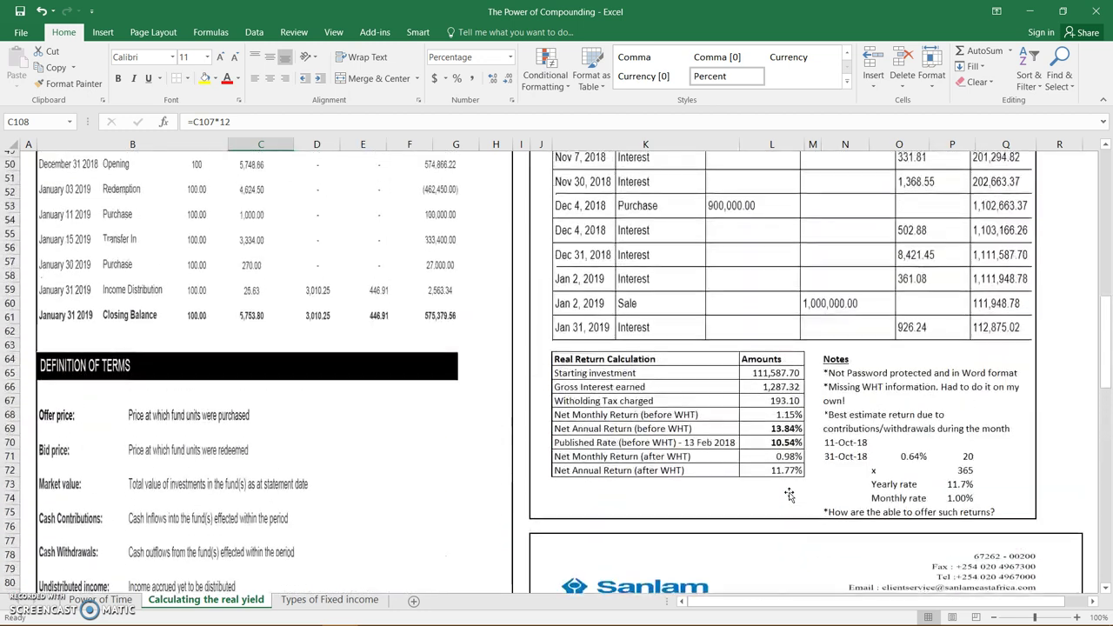
scroll(789, 494, "up", 7)
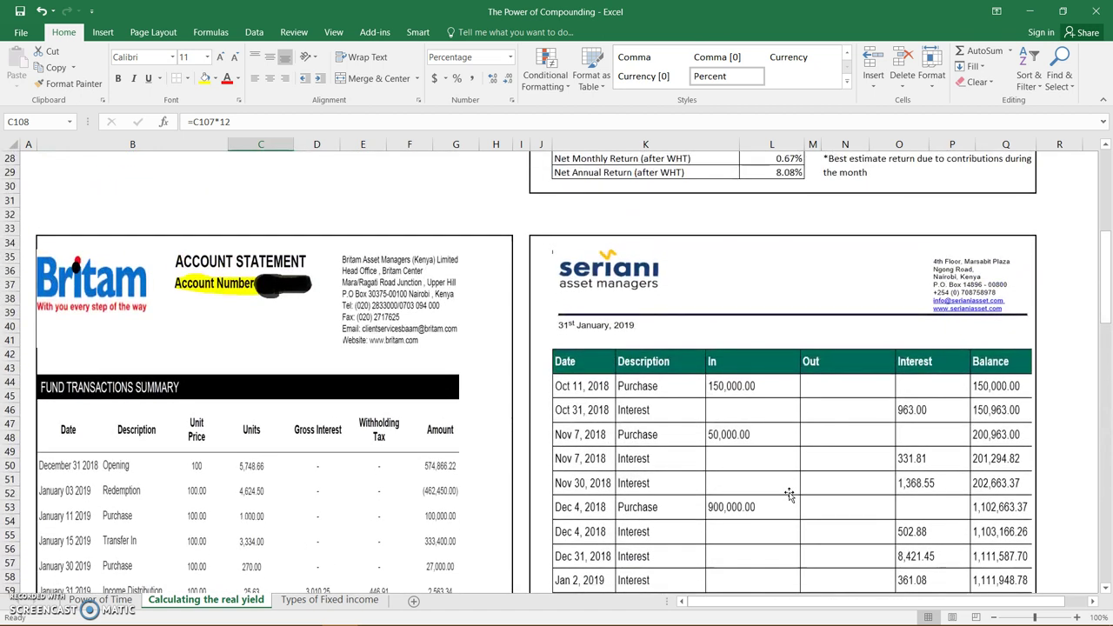
scroll(789, 494, "down", 1)
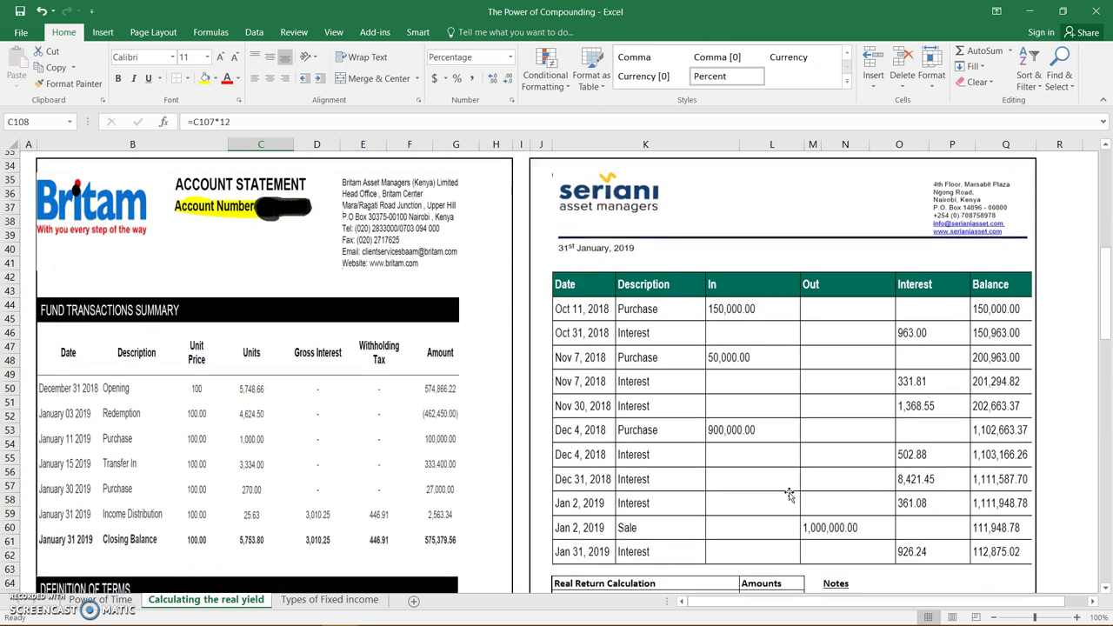
scroll(789, 494, "down", 1)
scroll(788, 494, "up", 2)
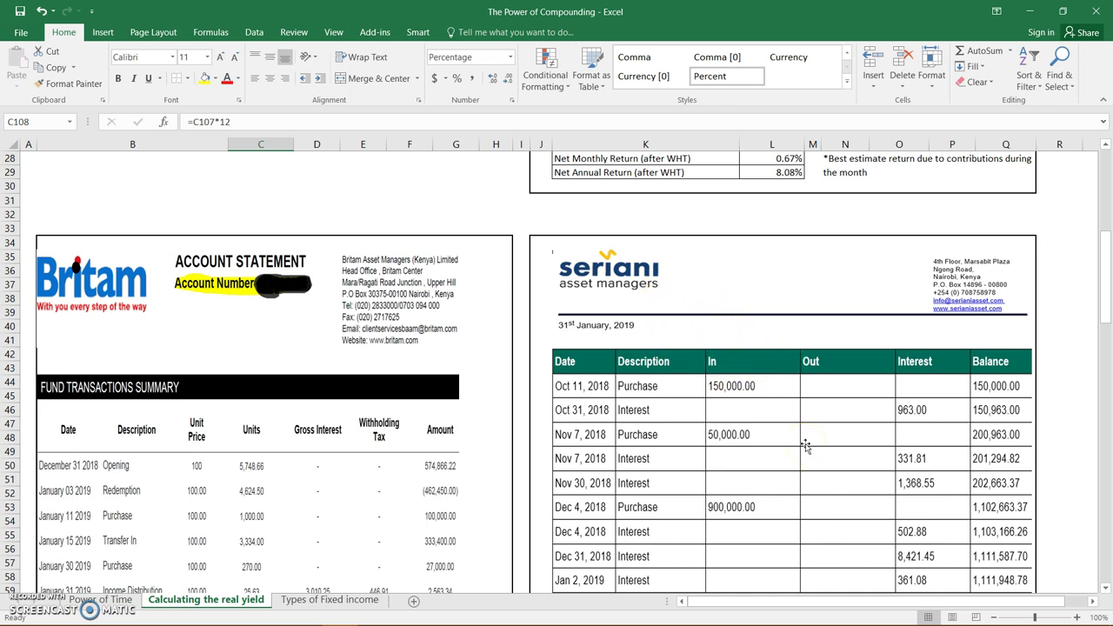
scroll(805, 445, "down", 6)
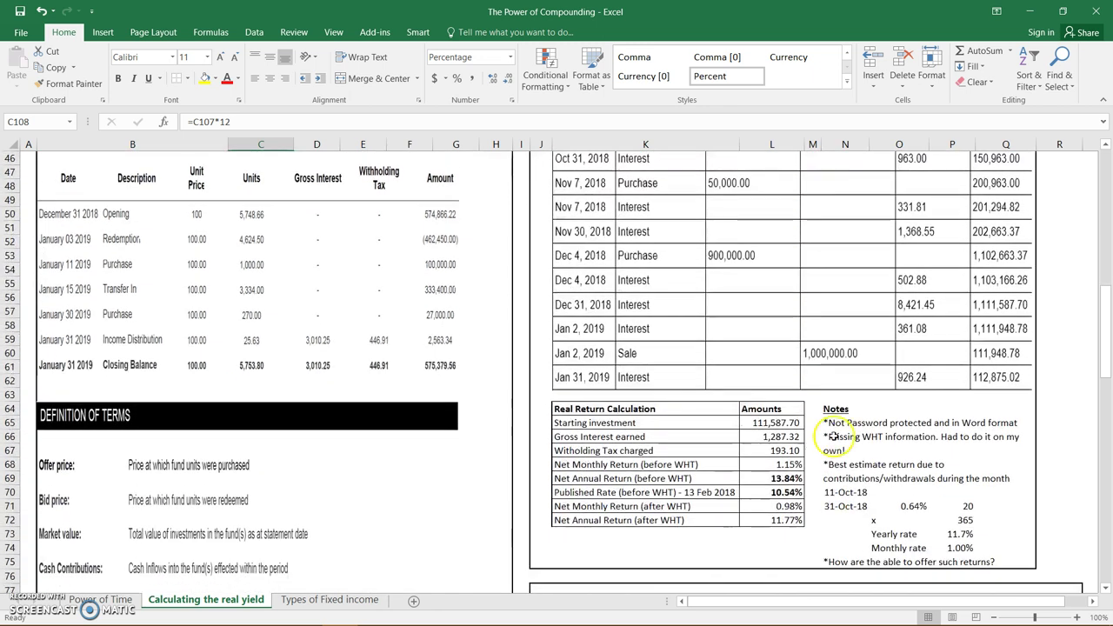
left_click(915, 424)
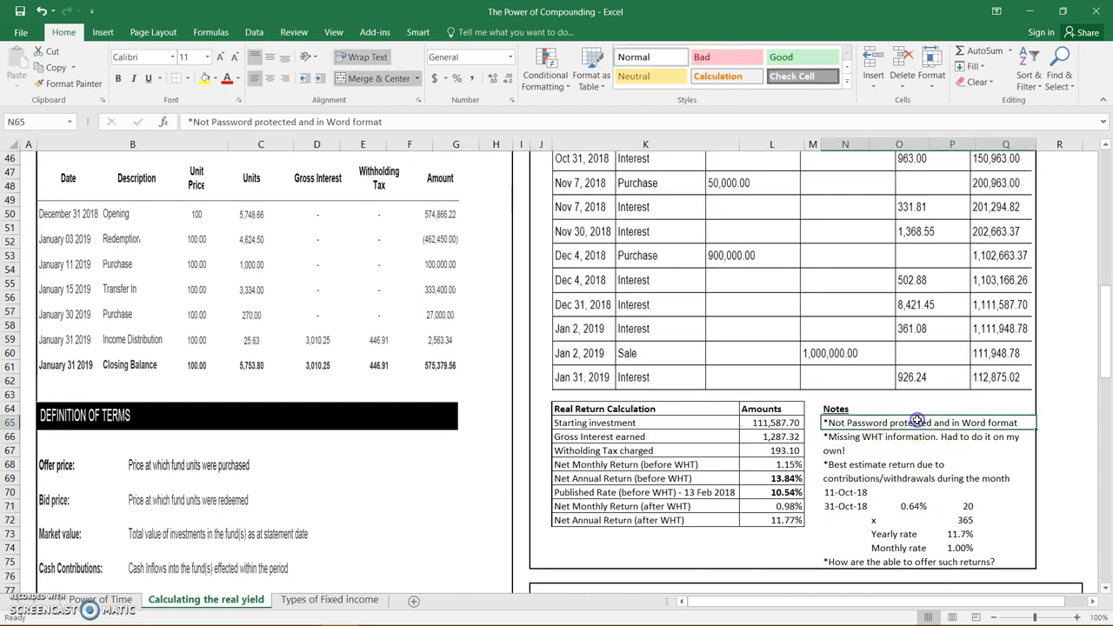
left_click(866, 442)
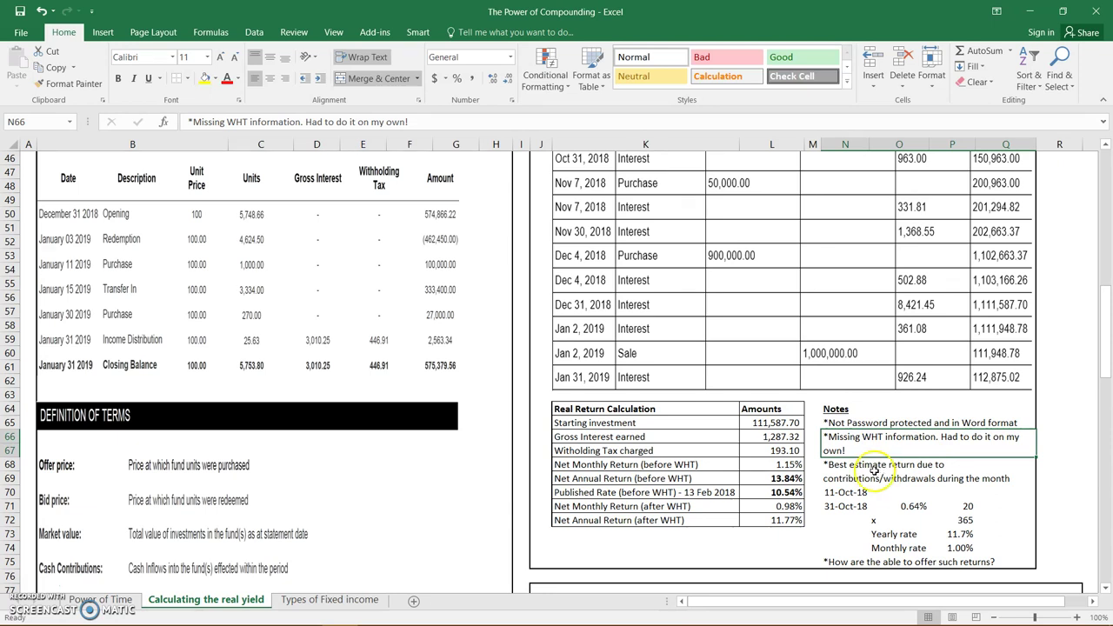
left_click(876, 470)
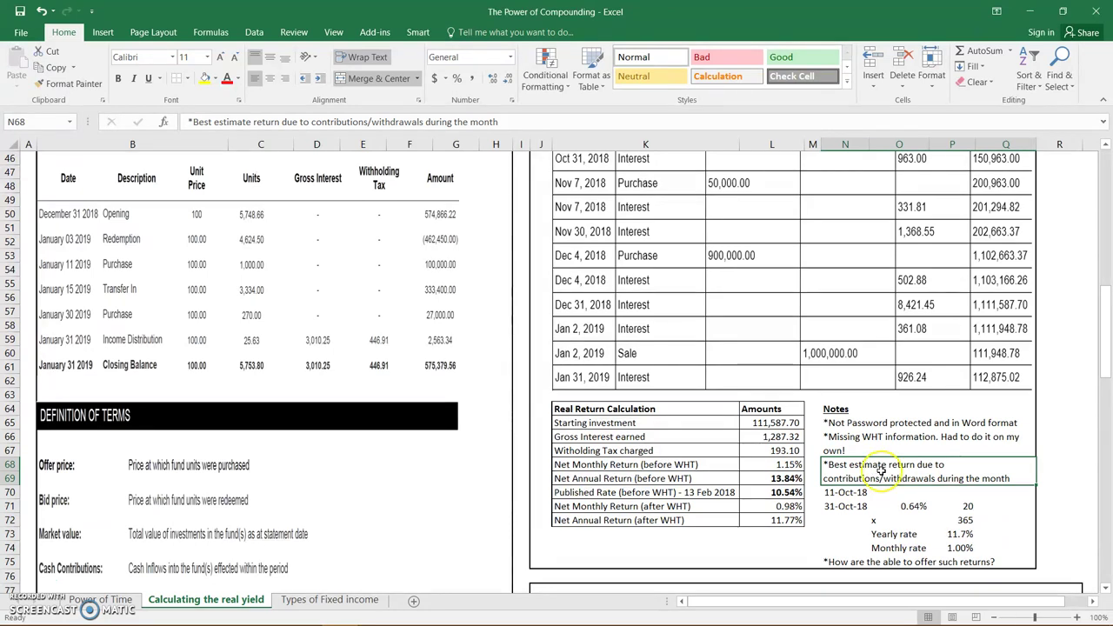
scroll(880, 469, "up", 2)
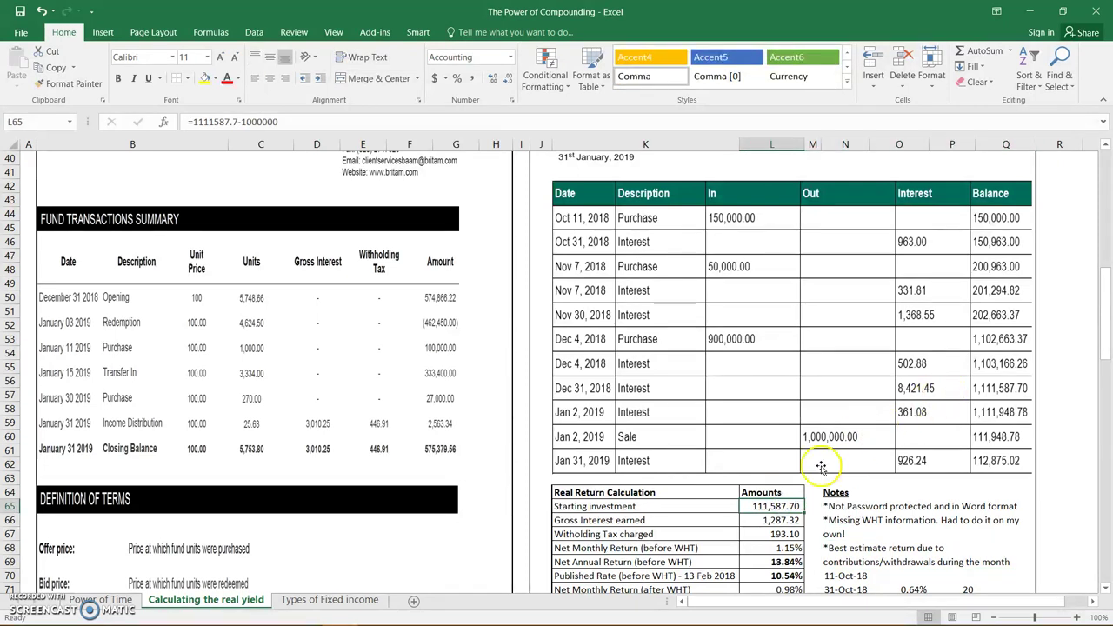
Verify Seriani's starting investment (=1111587.7-1000000) and gross interest (=361.08+926.24) against the statement entries.
left_click(221, 123)
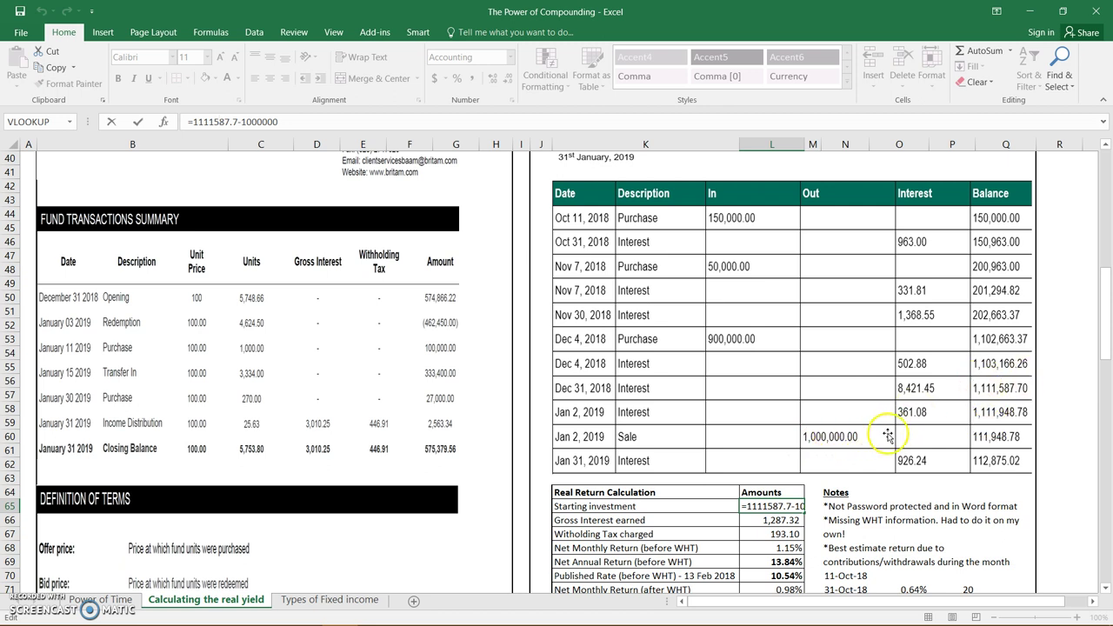
key("Return")
left_click(770, 506)
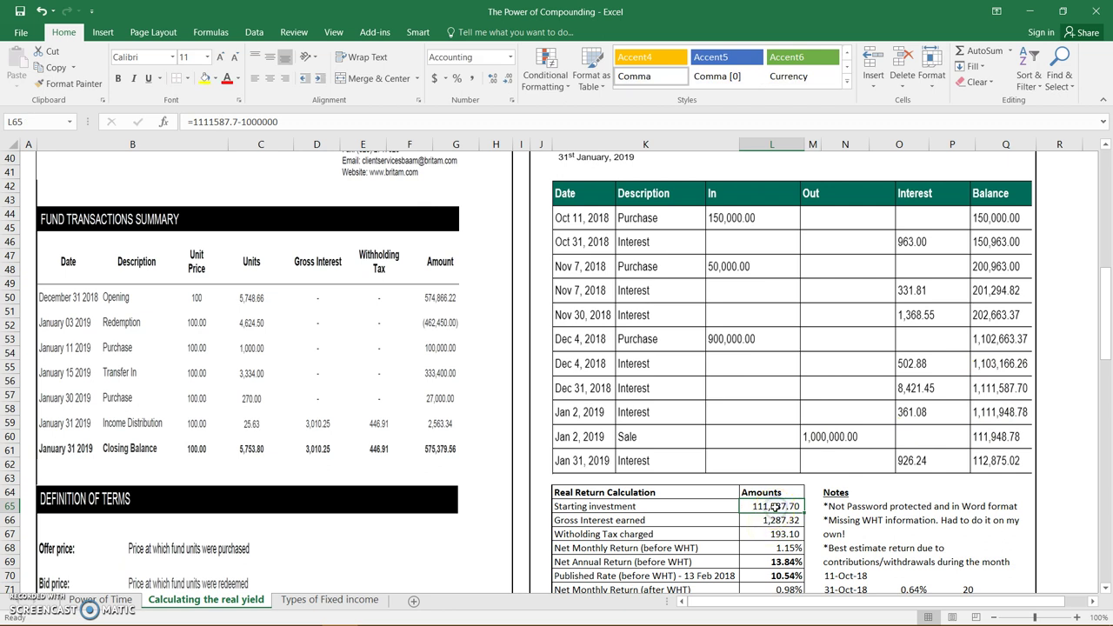
left_click(771, 519)
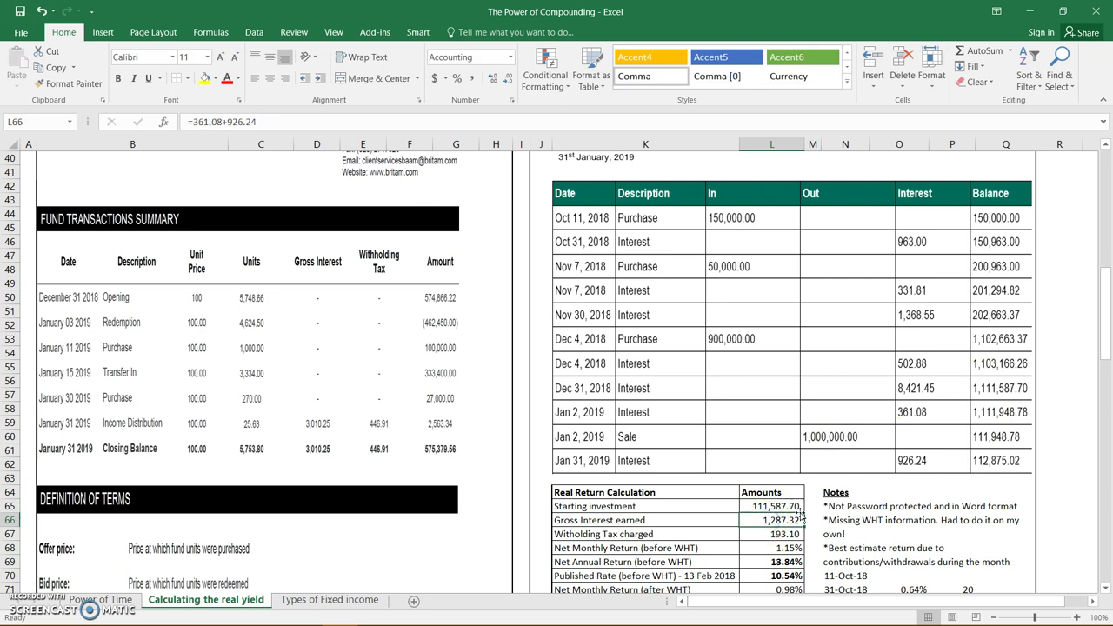
left_click(909, 412)
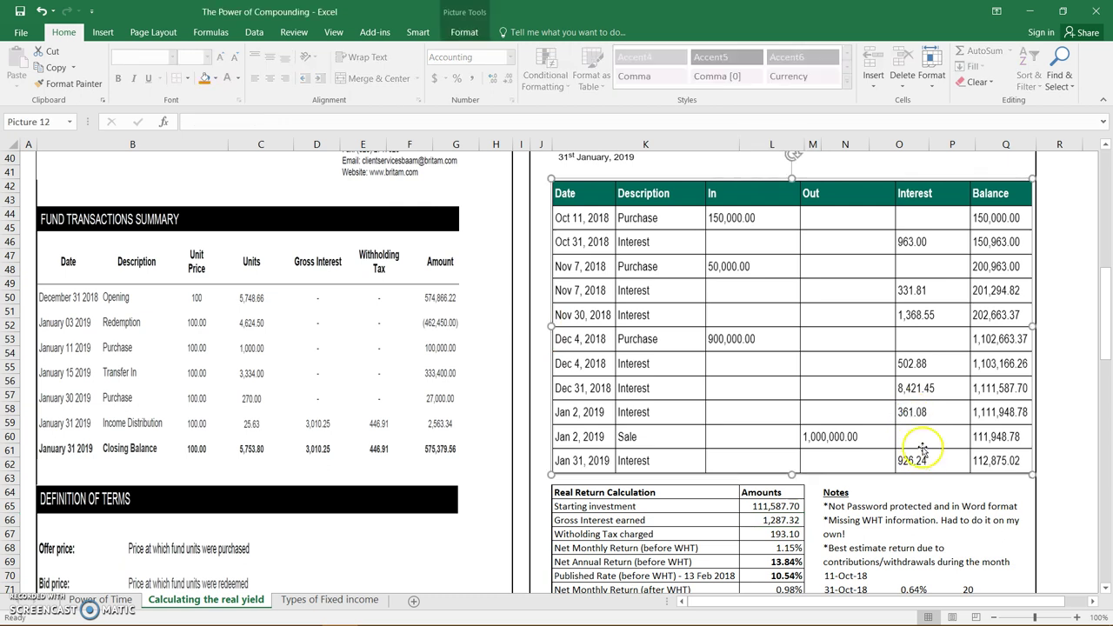
left_click(774, 519)
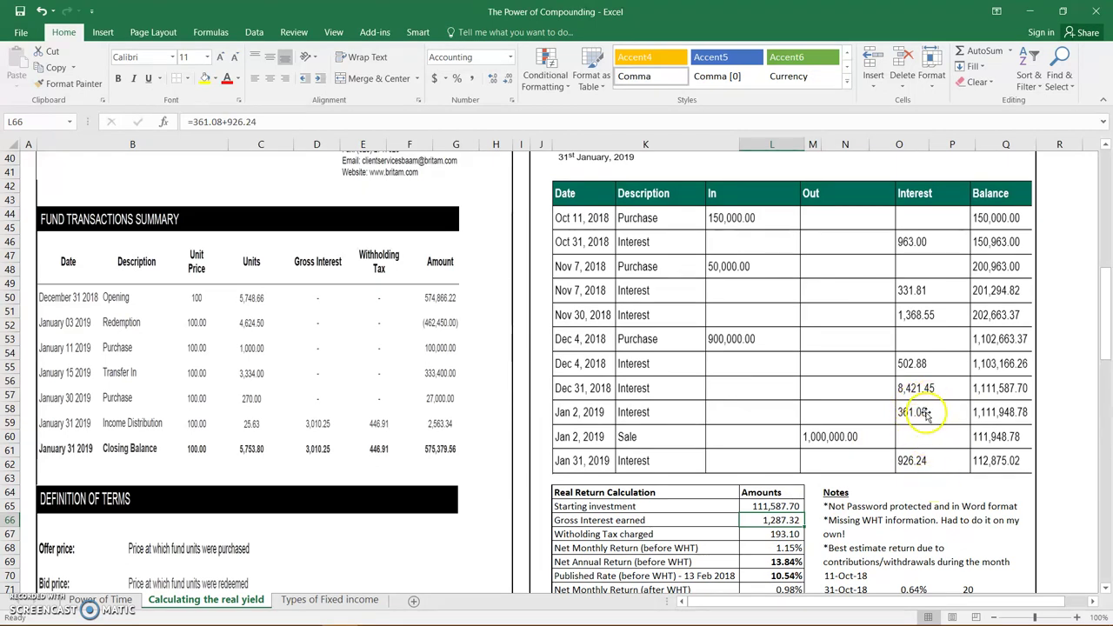
Check Seriani's withholding tax formula =15%*L66, giving 193.10.
left_click(763, 533)
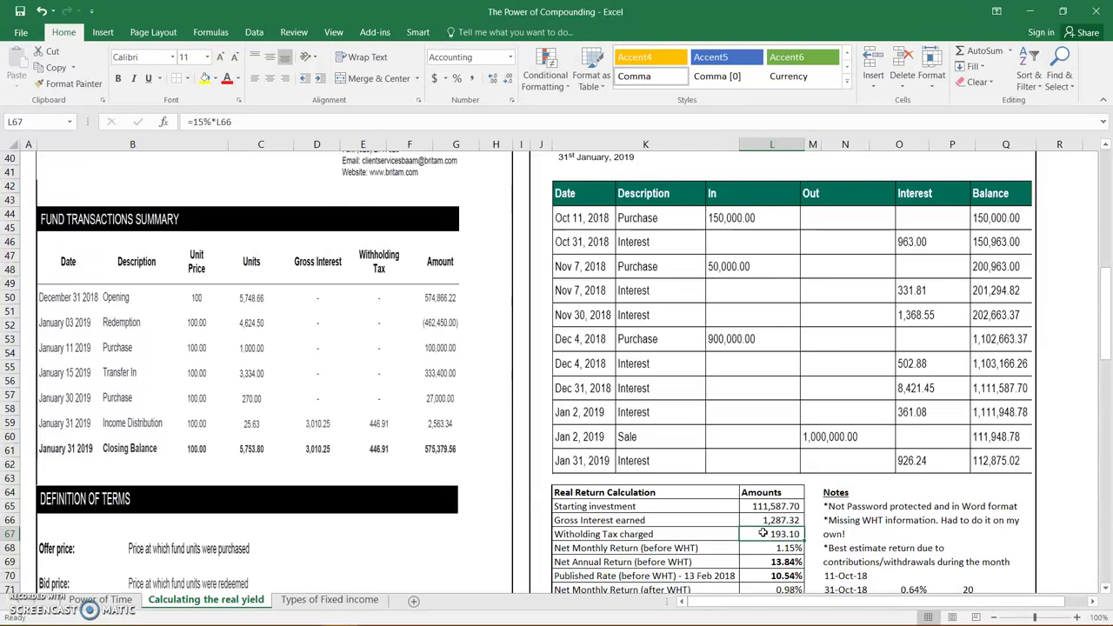
double_click(763, 532)
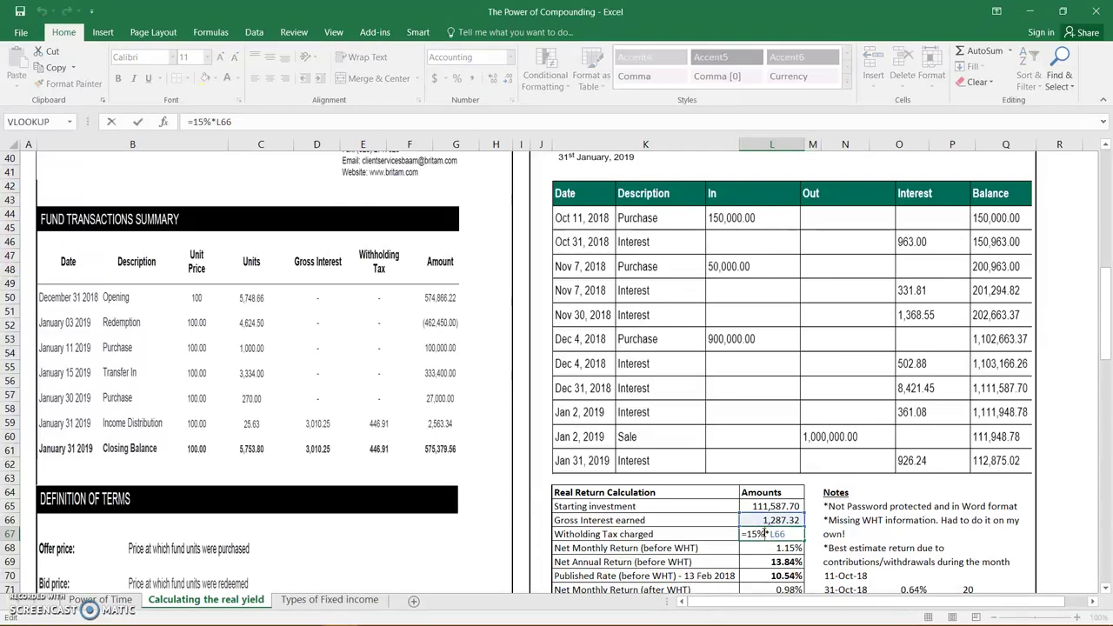
key("Escape")
key("Down")
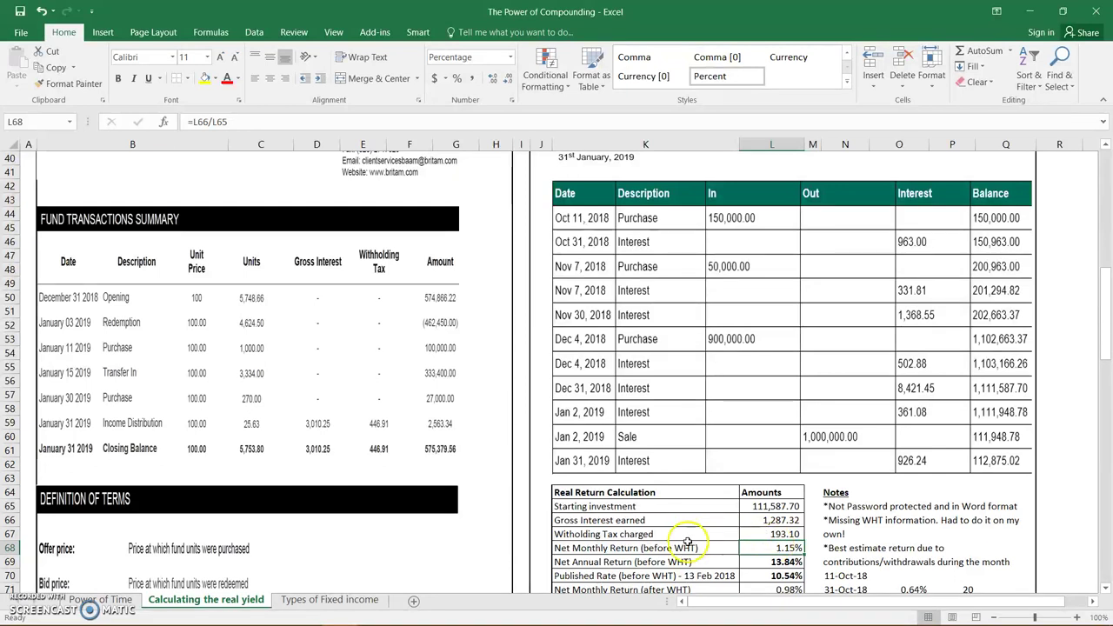
Enter =L68*12 for a 13.84% annual return before WHT, then review the fund's note.
left_click(782, 562)
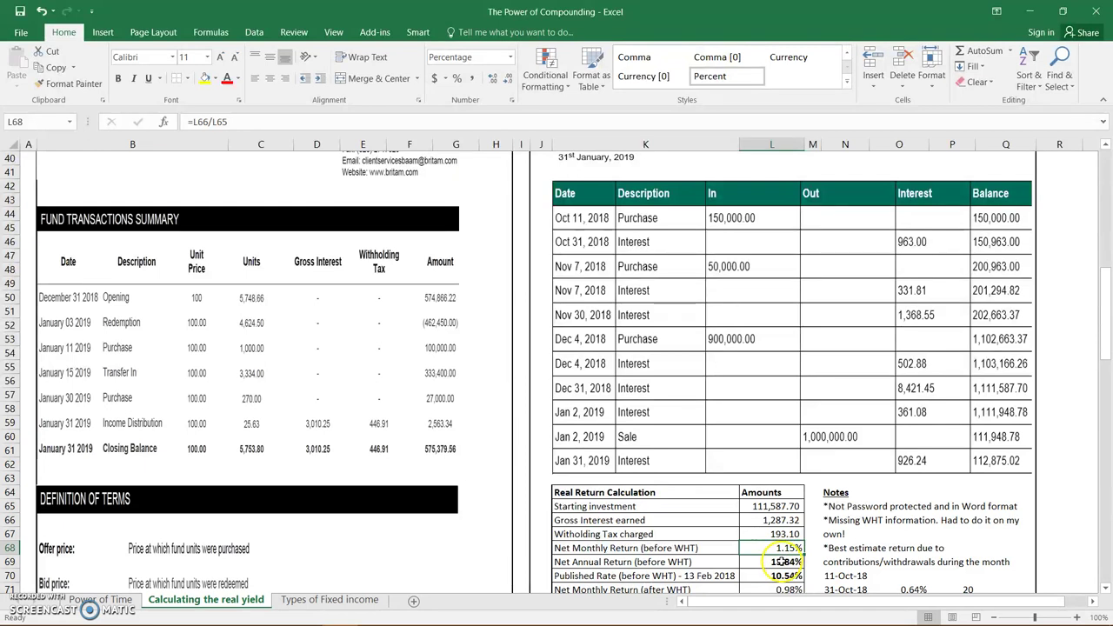
type("=L68*12")
key("ctrl+Return")
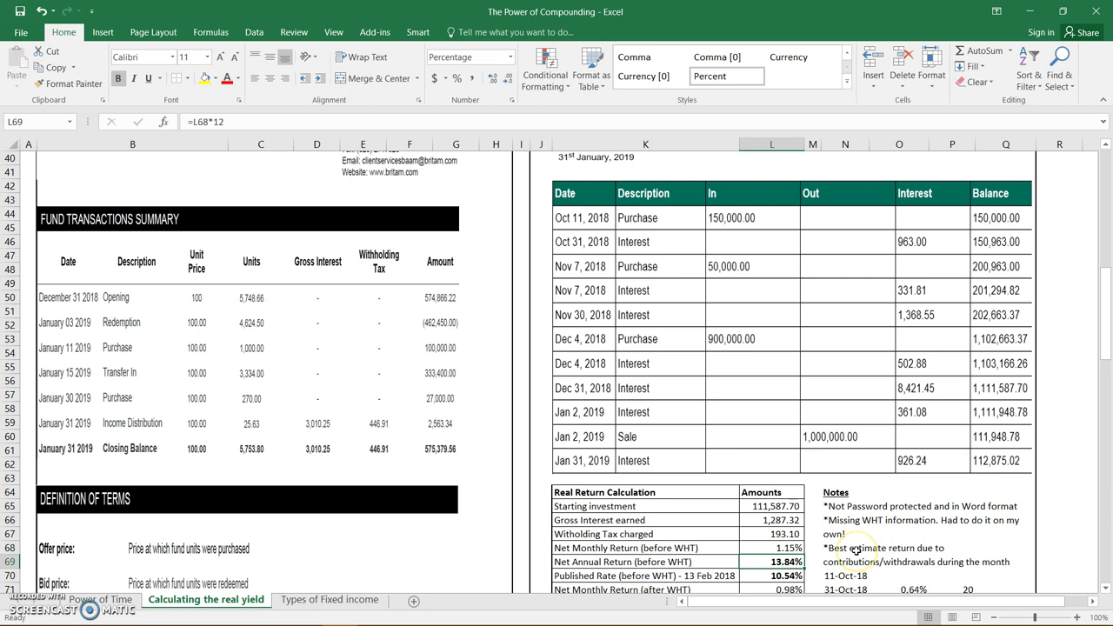
scroll(855, 549, "down", 3)
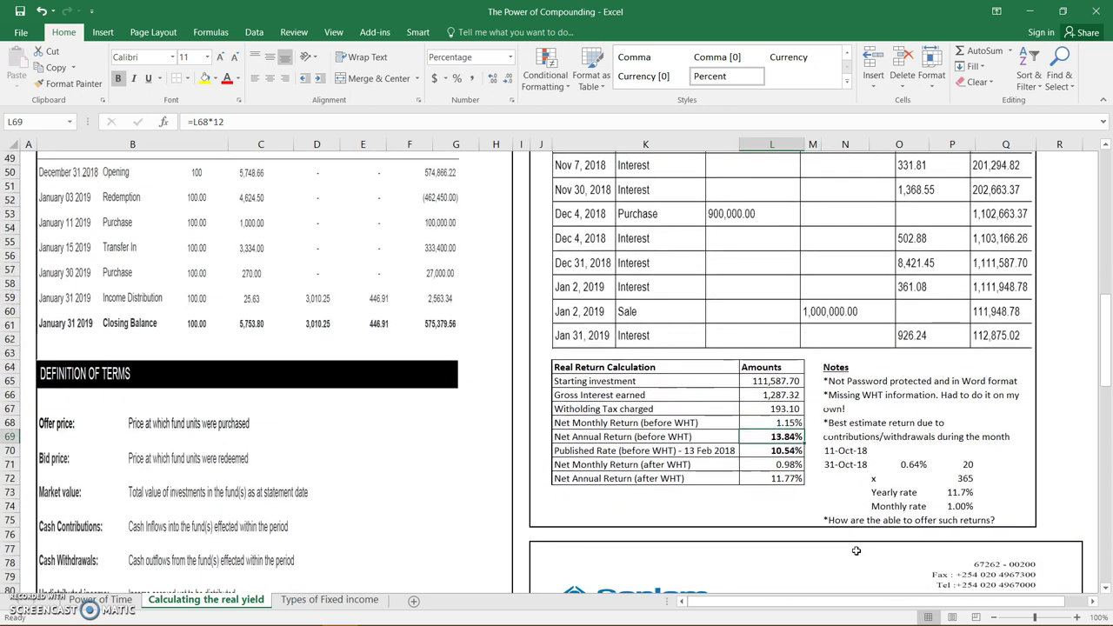
left_click(845, 519)
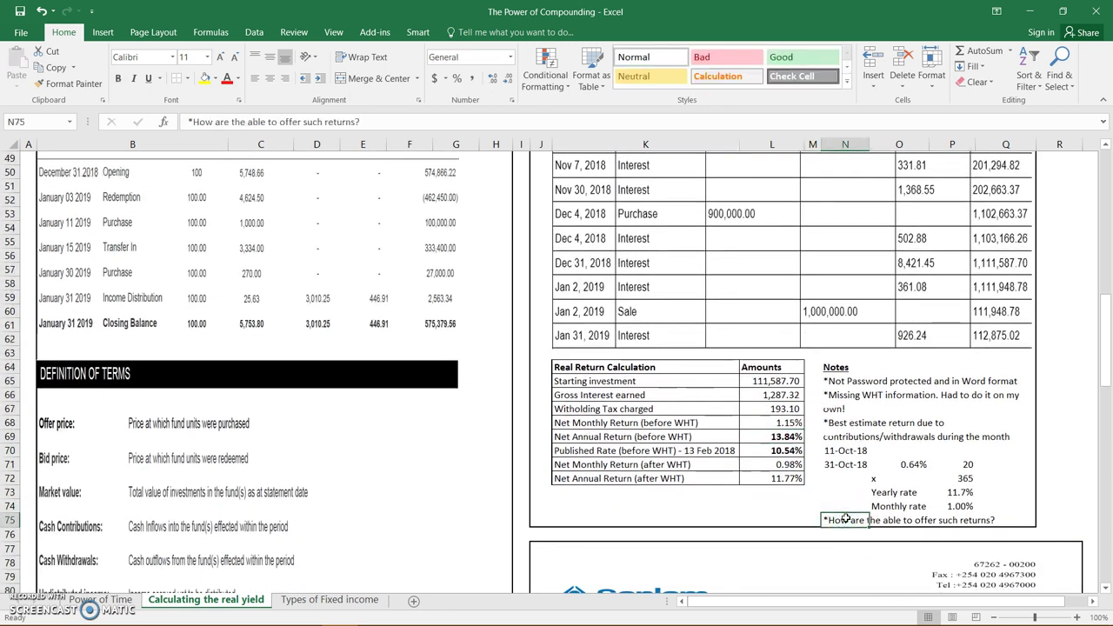